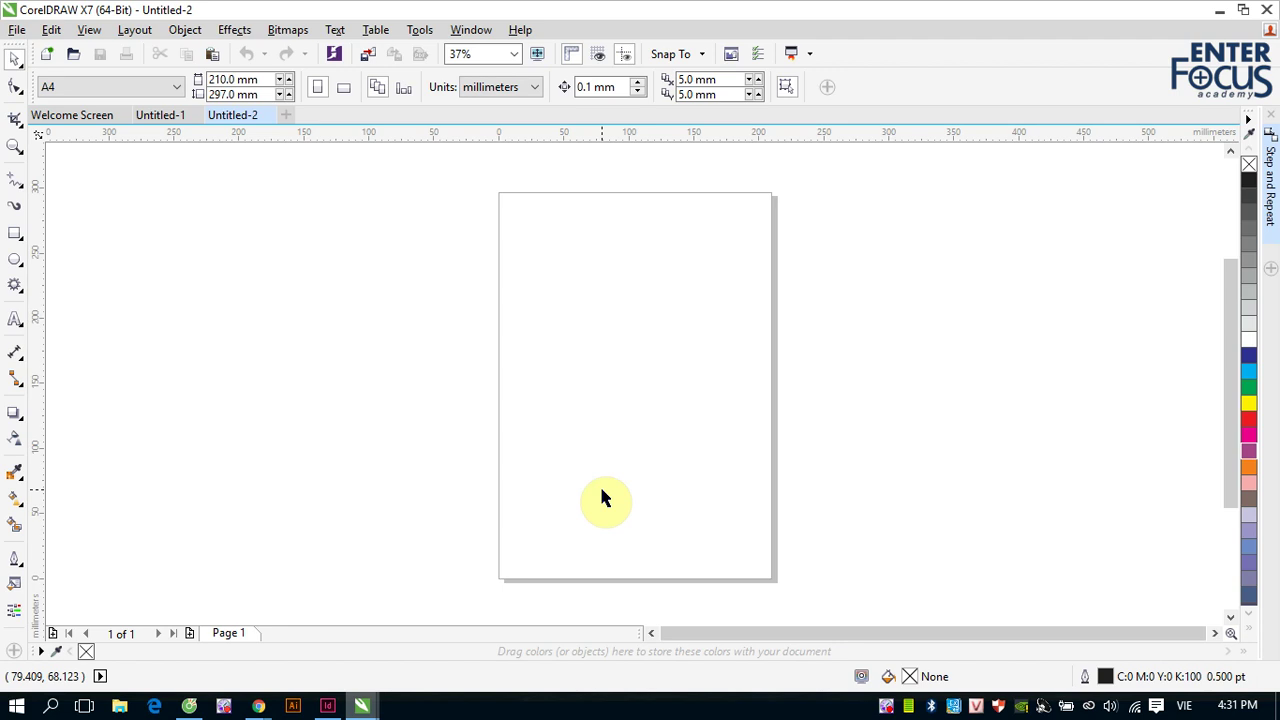
Step: Draw a rectangle about 99 mm wide and 89 mm high in the middle of the page
left_click(15, 233)
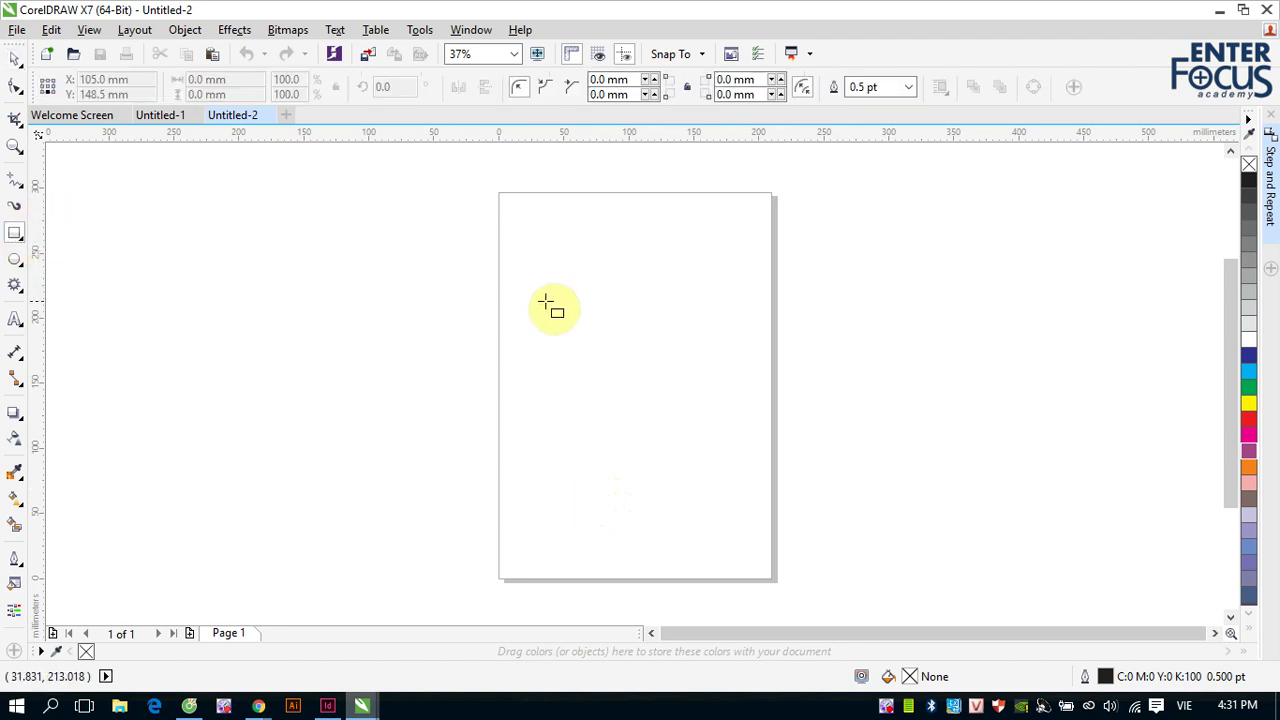
mouse_move(545, 302)
left_mouse_down()
mouse_move(671, 390)
mouse_move(677, 415)
left_mouse_up()
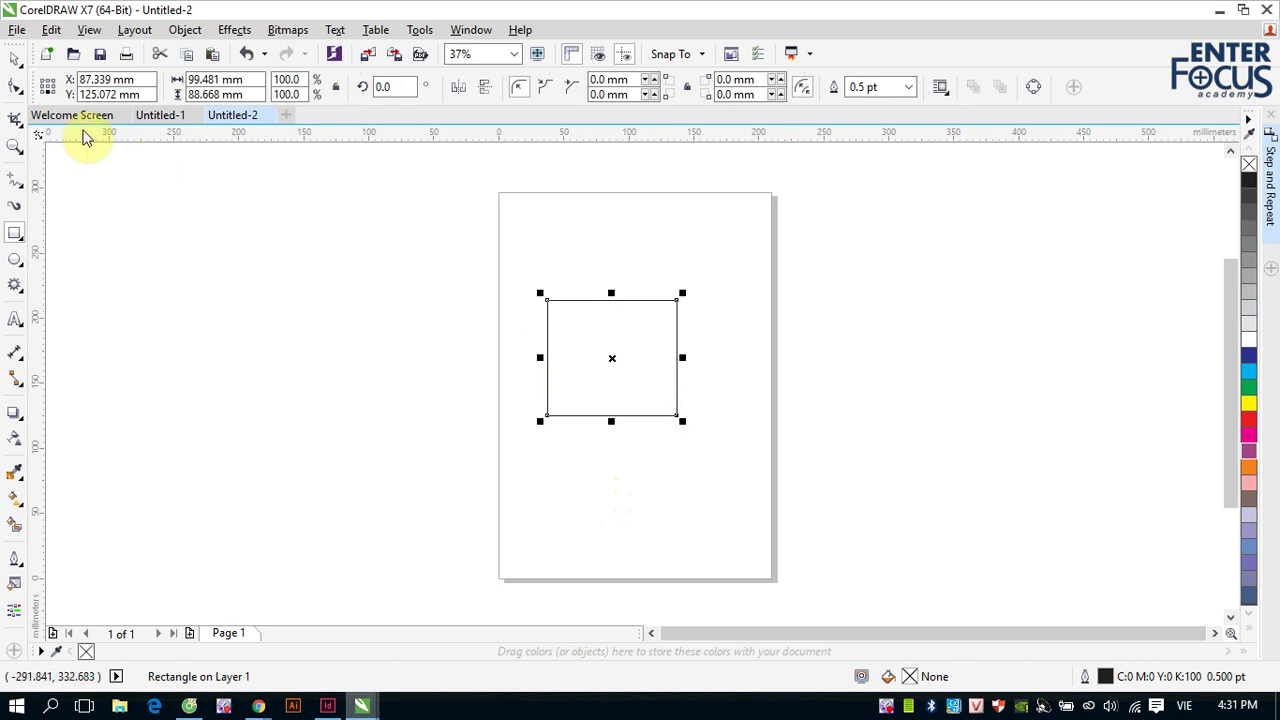
left_click(15, 62)
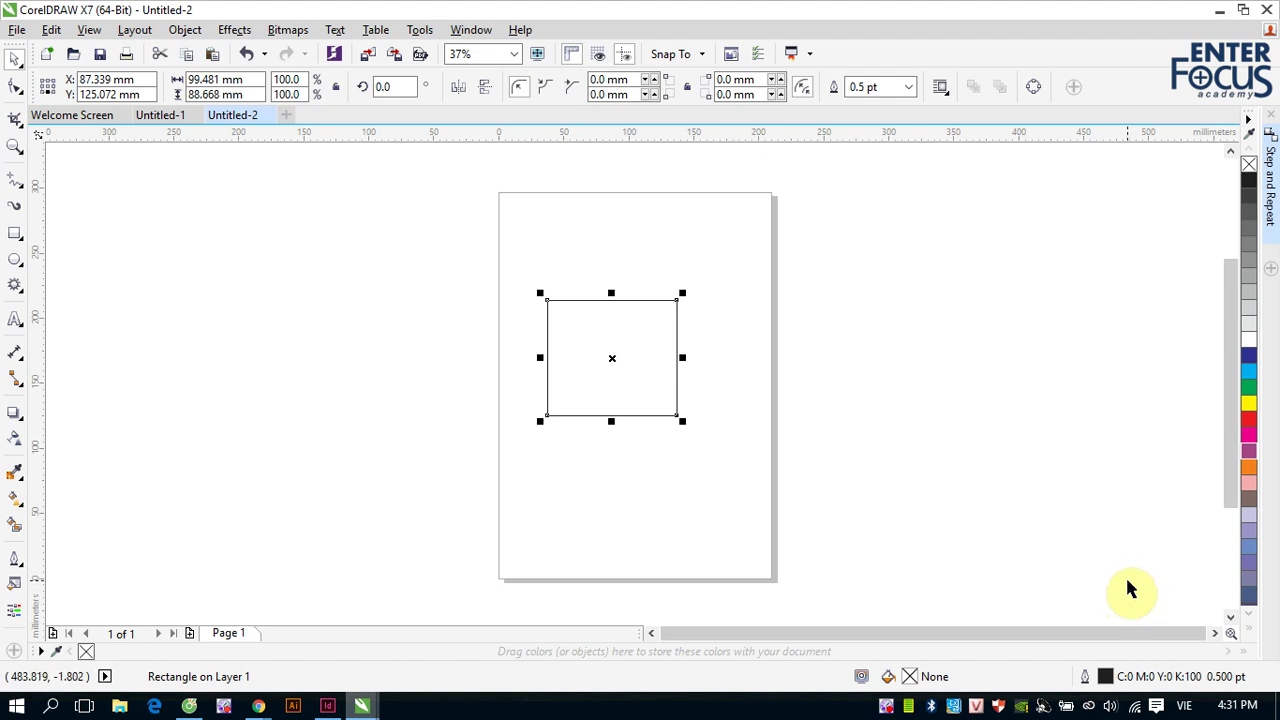
Step: Browse the CMYK colour palette down to its last swatch
left_click(1253, 616)
left_click(1253, 616)
left_click(1253, 616)
left_click(1253, 616)
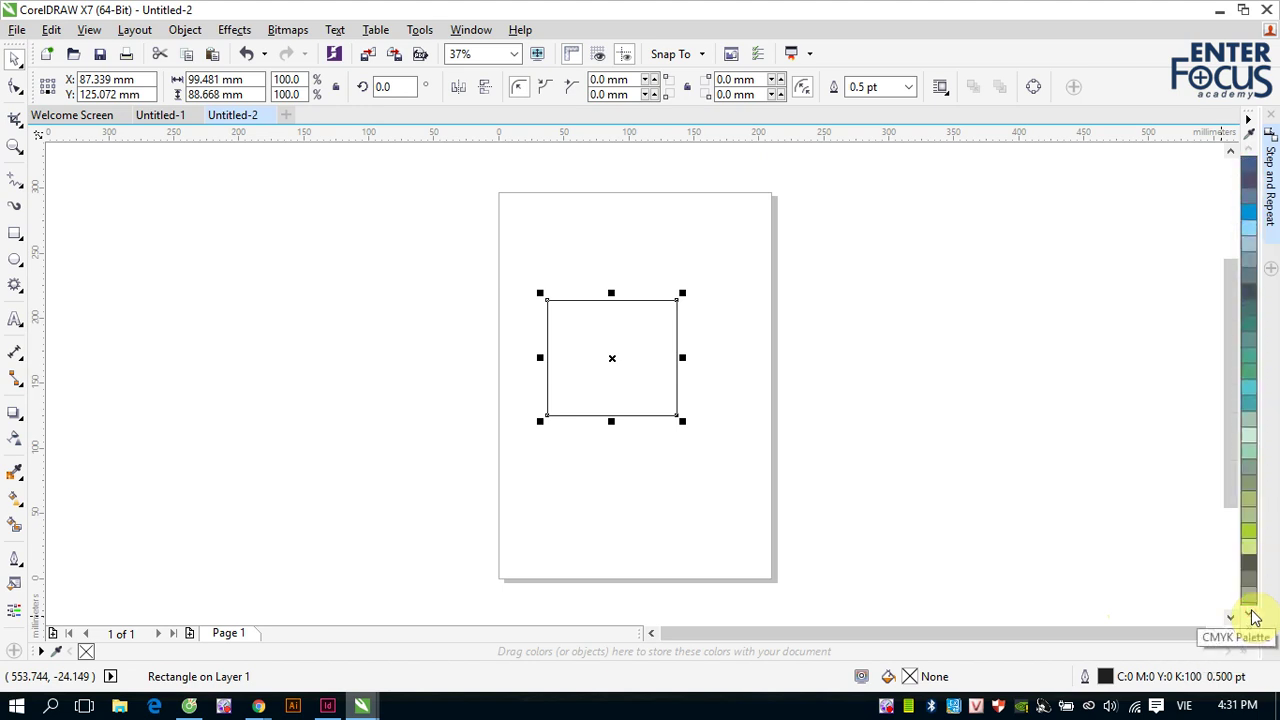
left_click(1253, 616)
left_click(1253, 616)
left_click(1253, 616)
left_click(1253, 616)
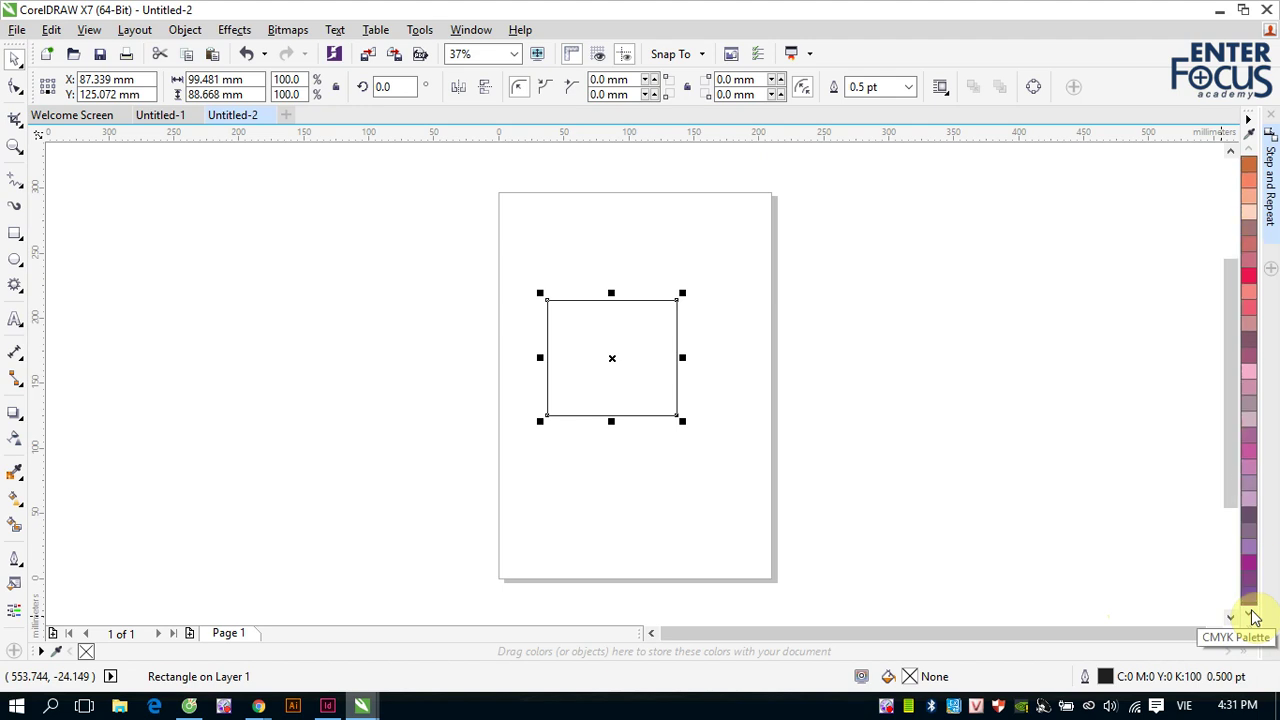
left_click(1253, 616)
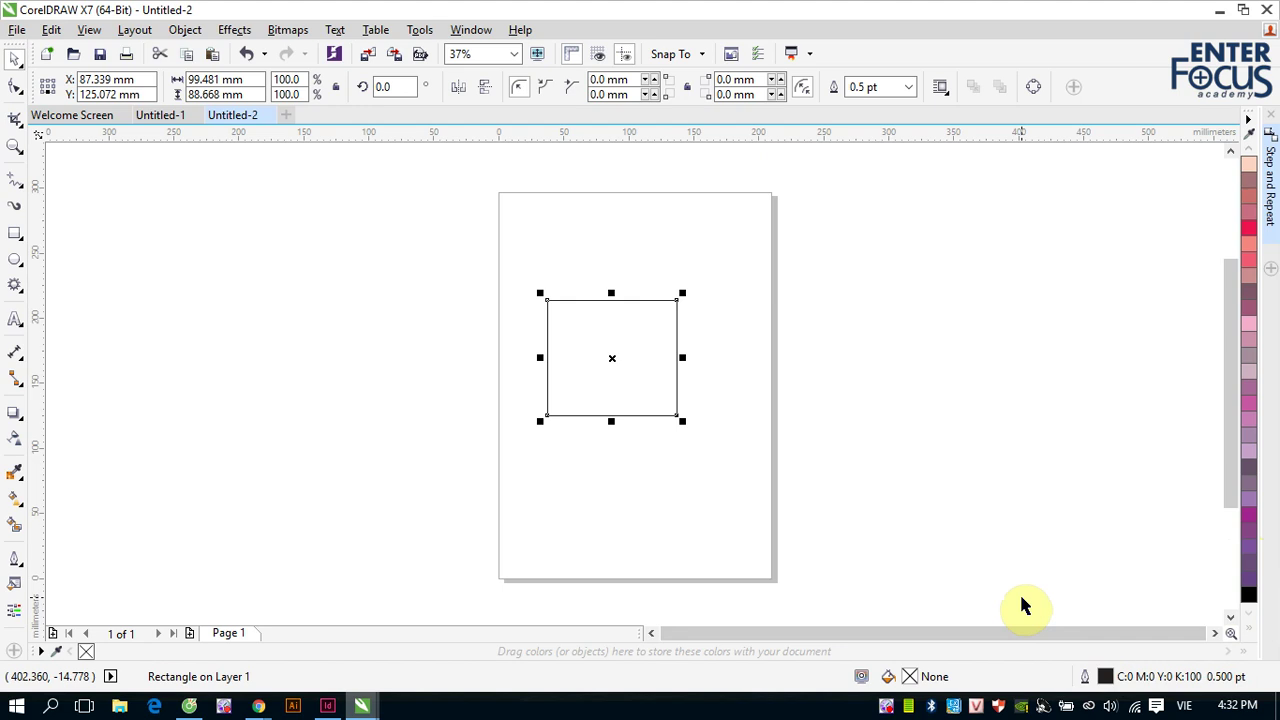
Step: Fill the rectangle with the pinkish red C:0 M:100 Y:60 K:0 from the expanded palette and deselect it
left_click(1250, 634)
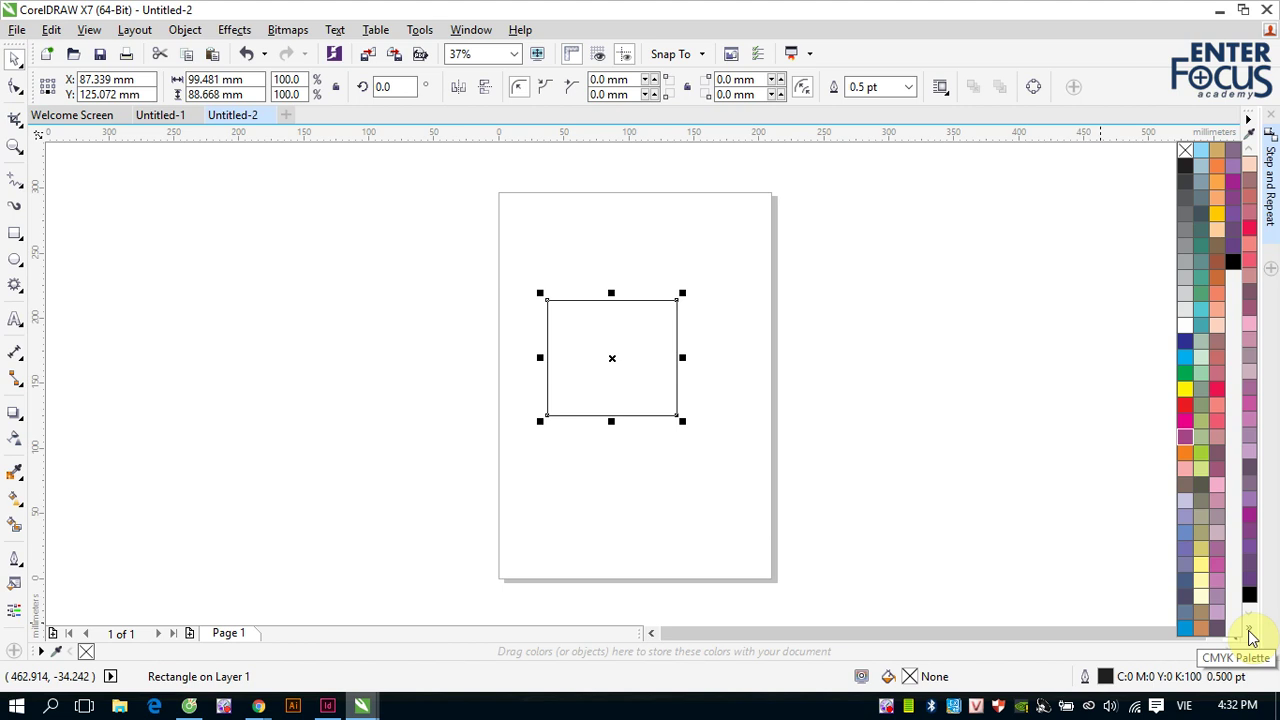
left_click(1217, 395)
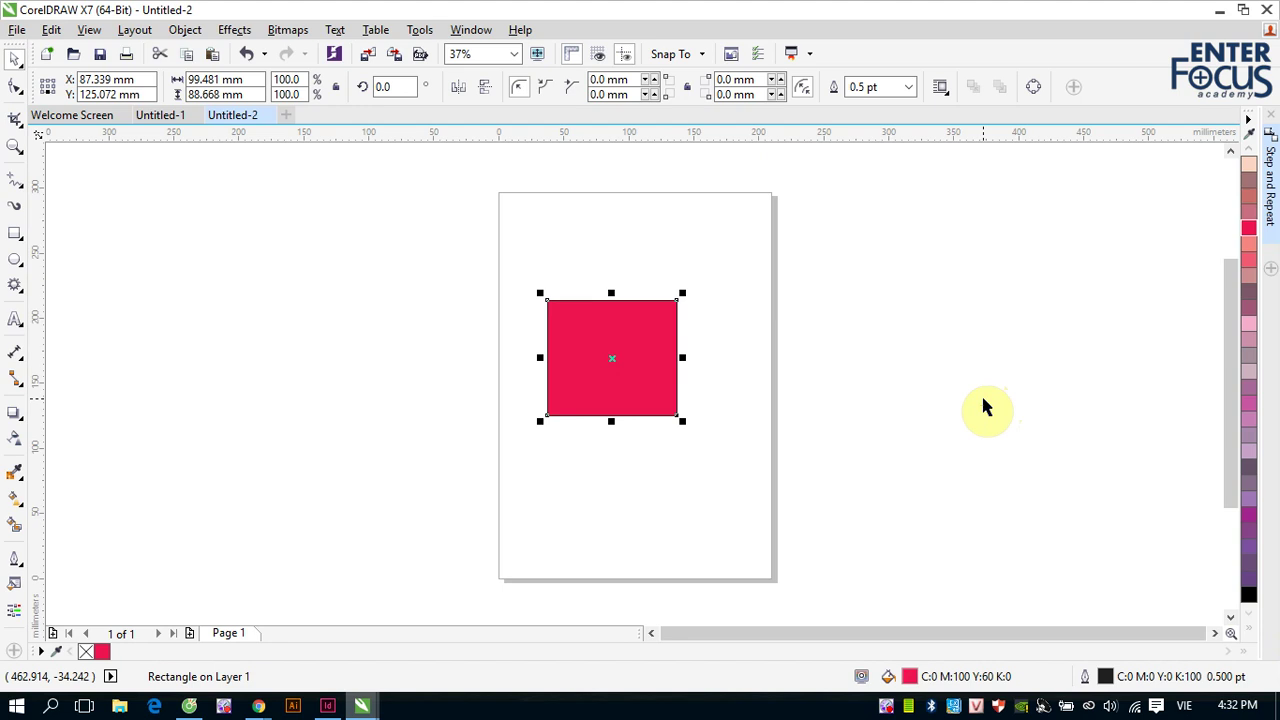
left_click(997, 296)
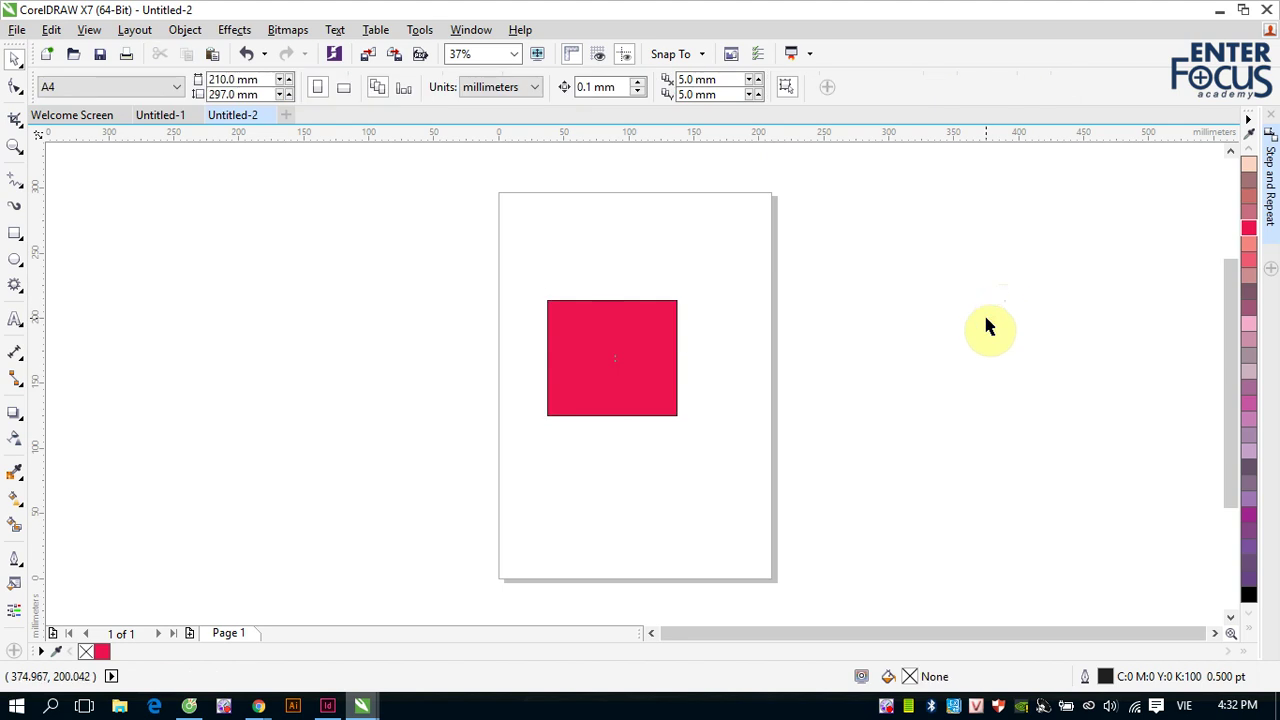
Step: Remove the fill from the rectangle on the page
left_click(600, 371)
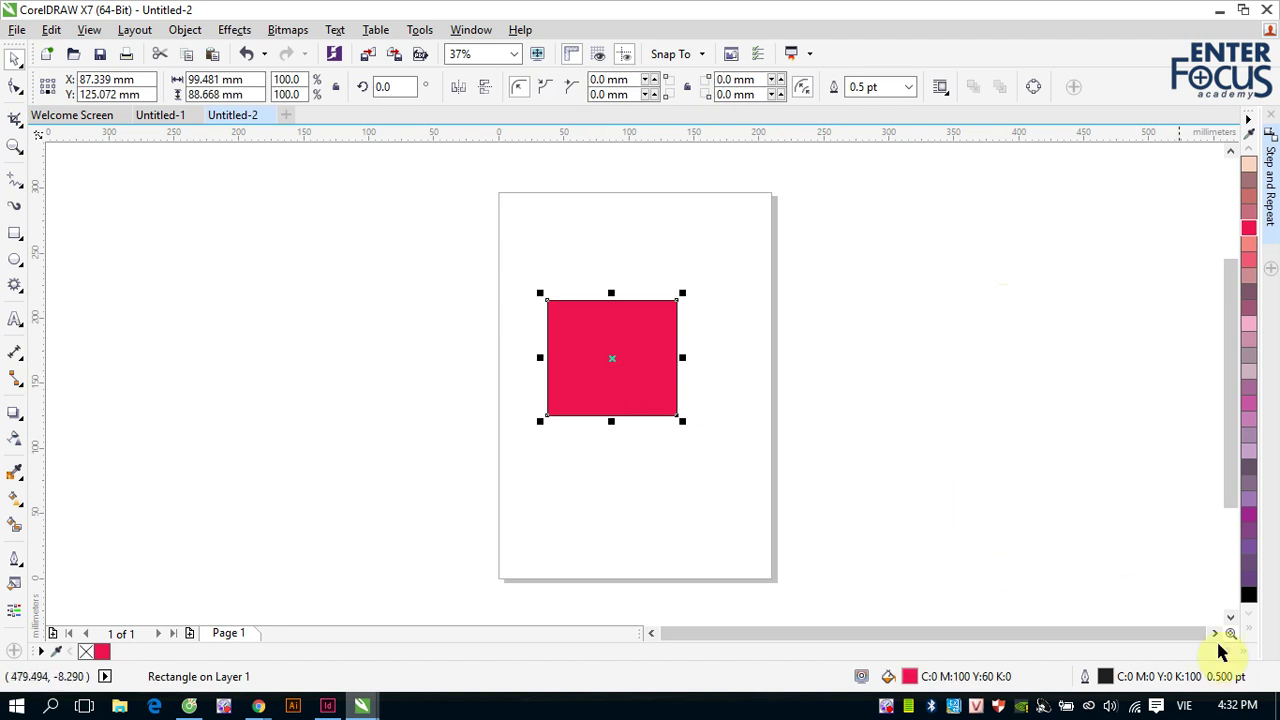
left_click(1249, 152)
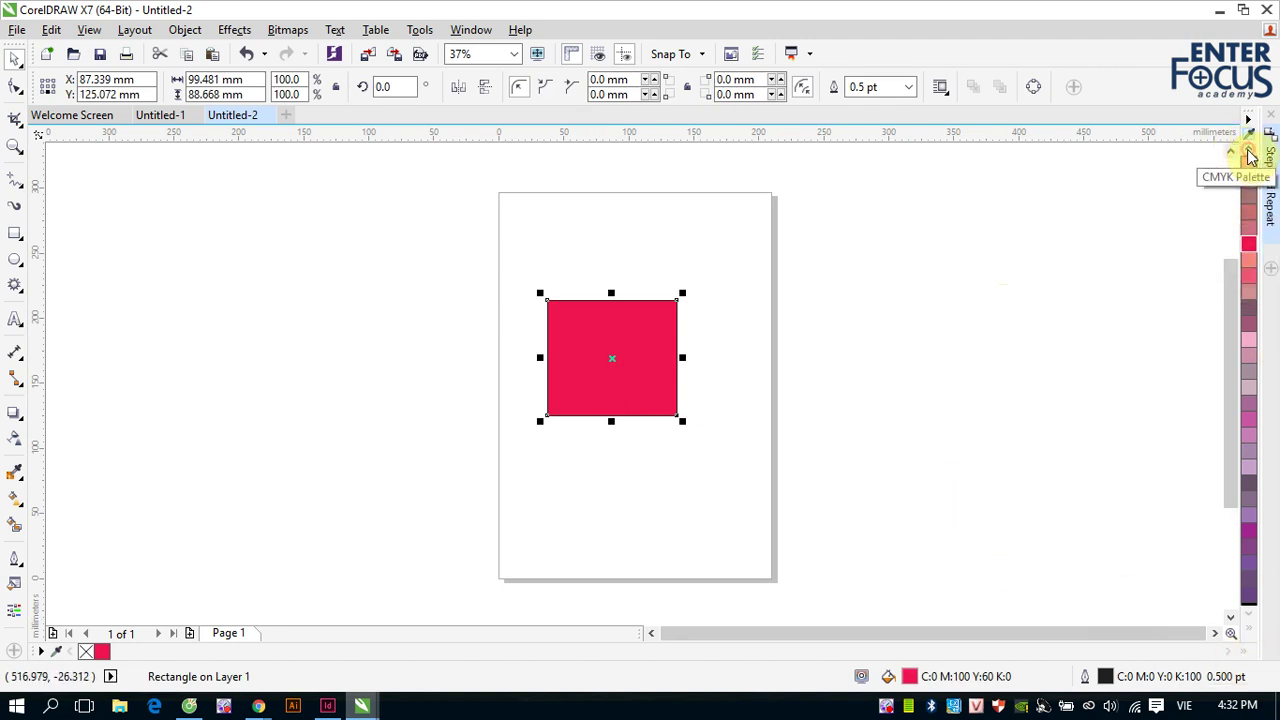
left_click(1249, 152)
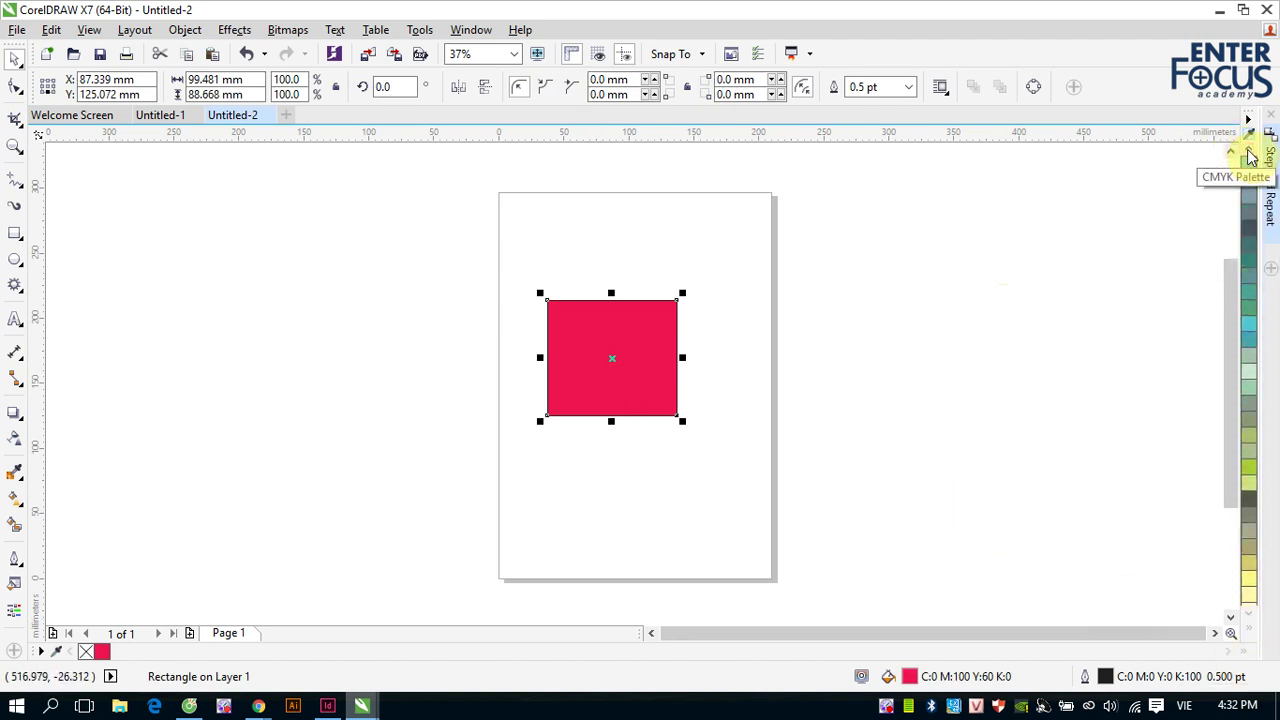
left_click(1249, 152)
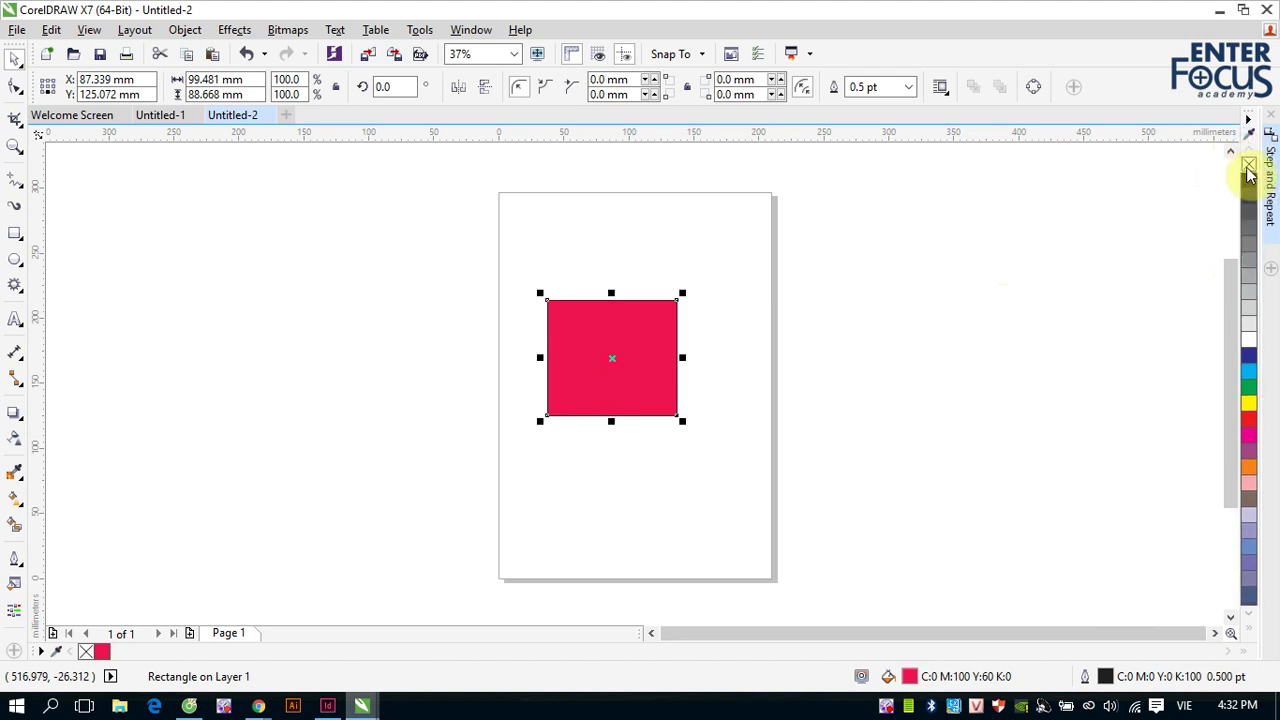
left_click(1249, 166)
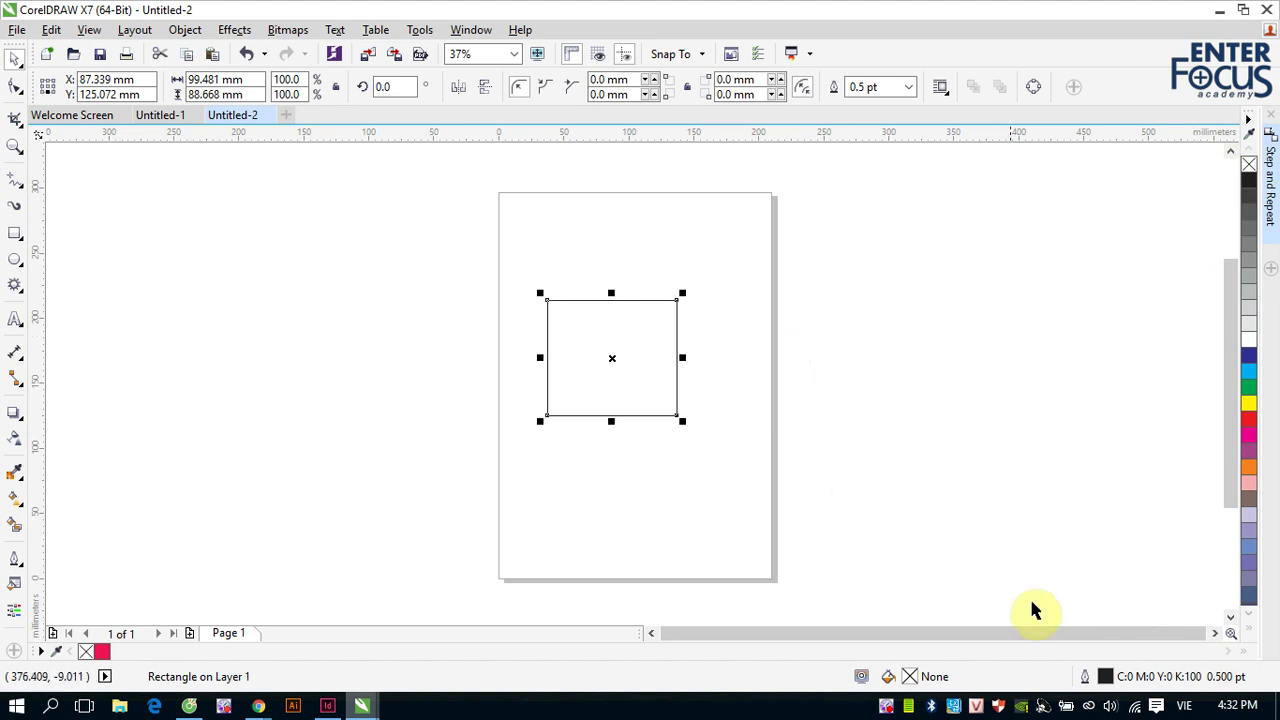
Step: Fill the rectangle with red C:0 M:100 Y:100 K:0, and replace it with the nearby shade C:0 M:96 Y:100 K:0
left_click(1246, 632)
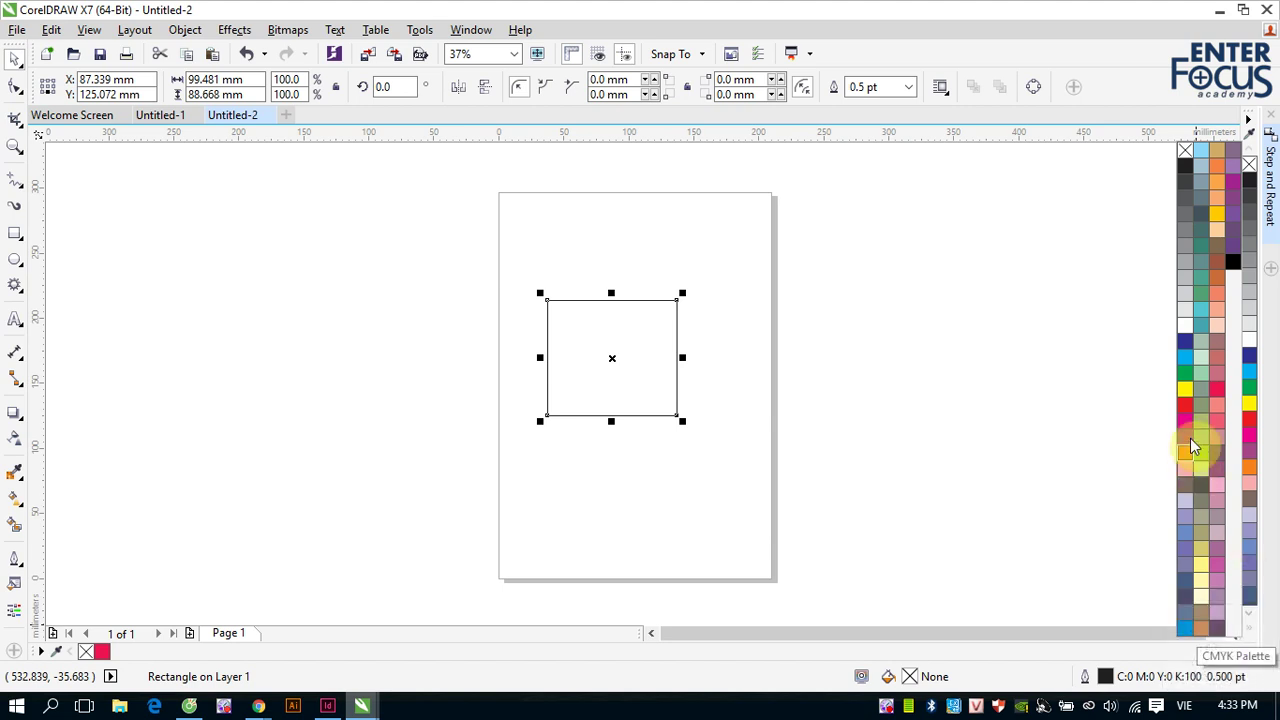
left_click(1186, 405)
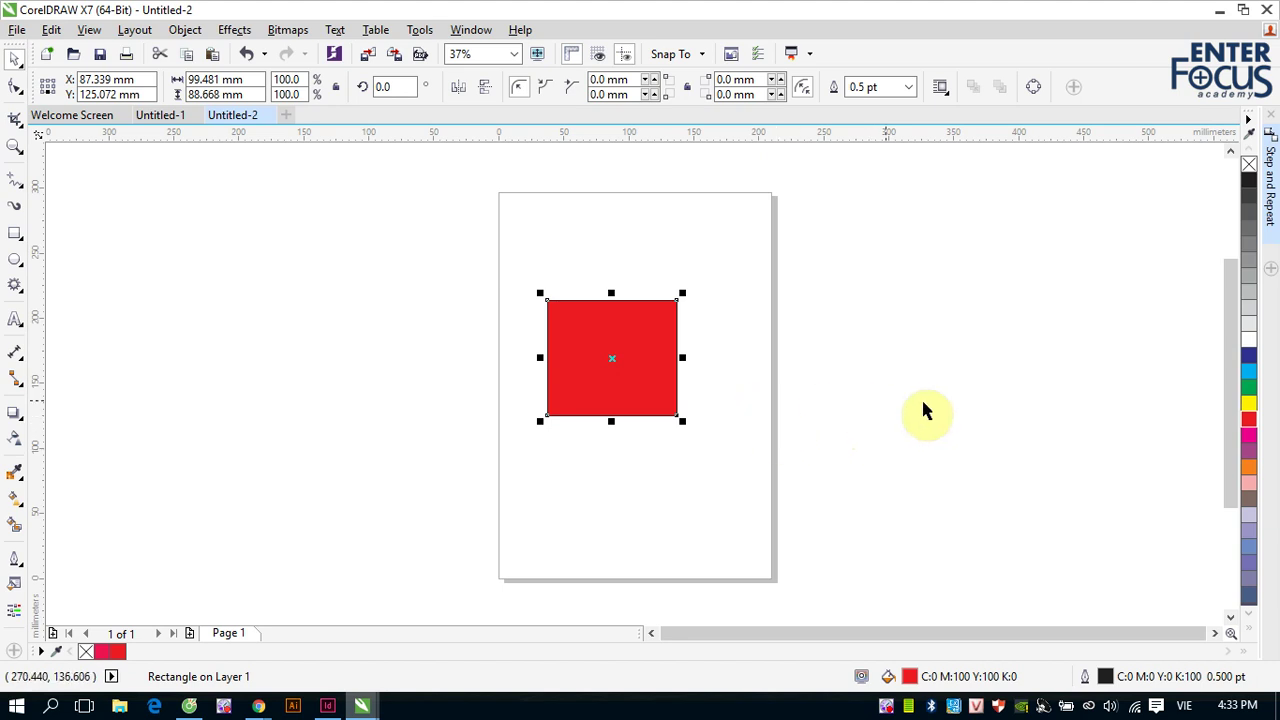
left_click(1250, 423)
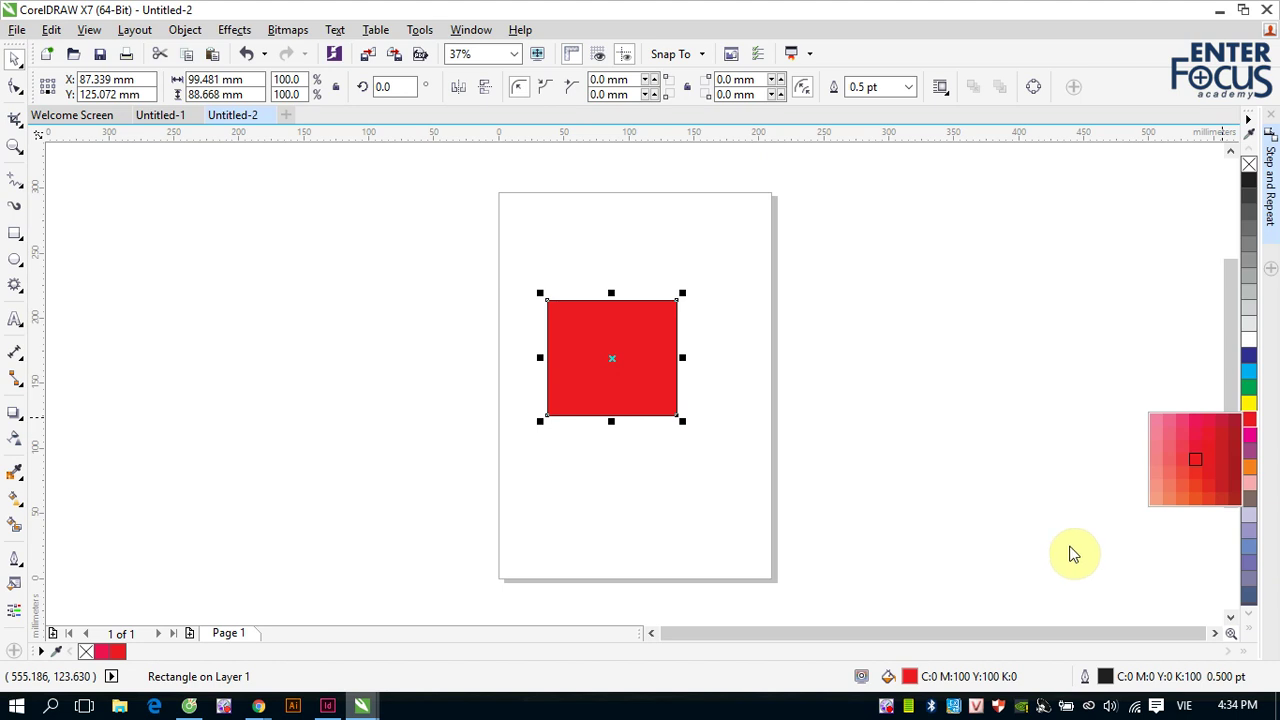
left_click(1196, 475)
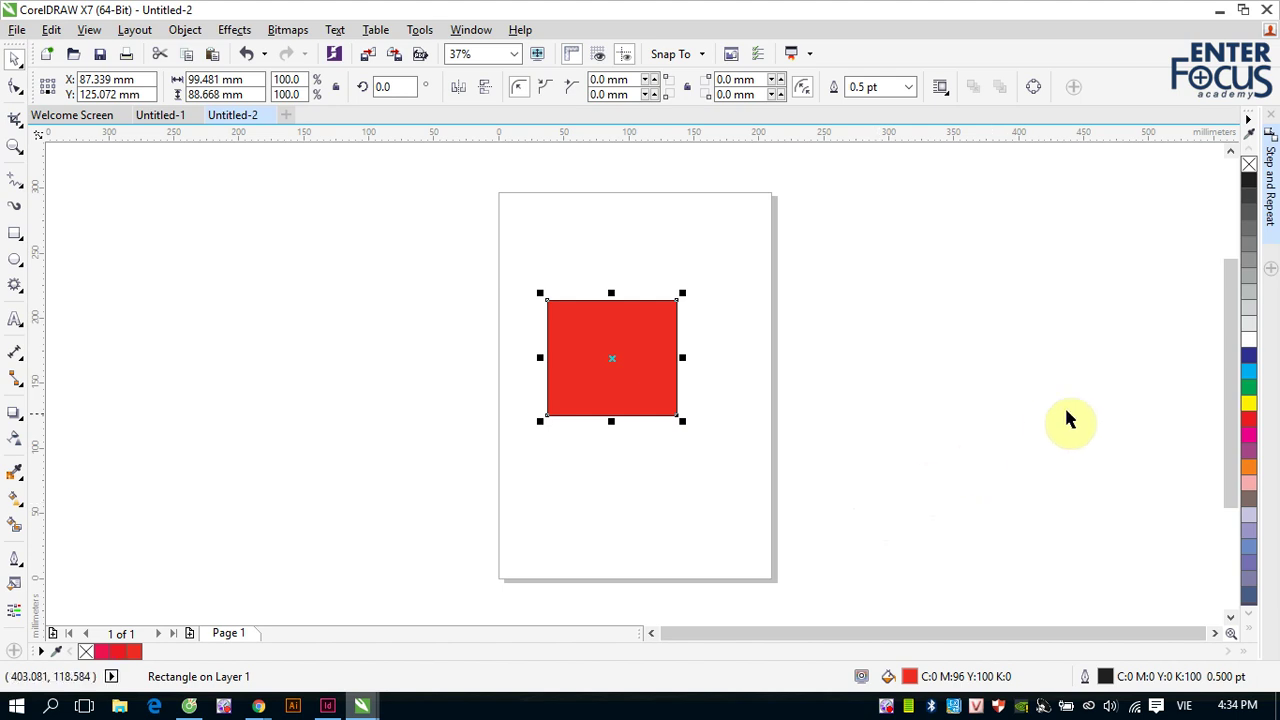
Step: Refill the rectangle with red C:0 M:100 Y:100 K:0 and mix in some yellow to get C:0 M:90 Y:100 K:0
left_click(1248, 421)
left_click_drag(1248, 425, 594, 372)
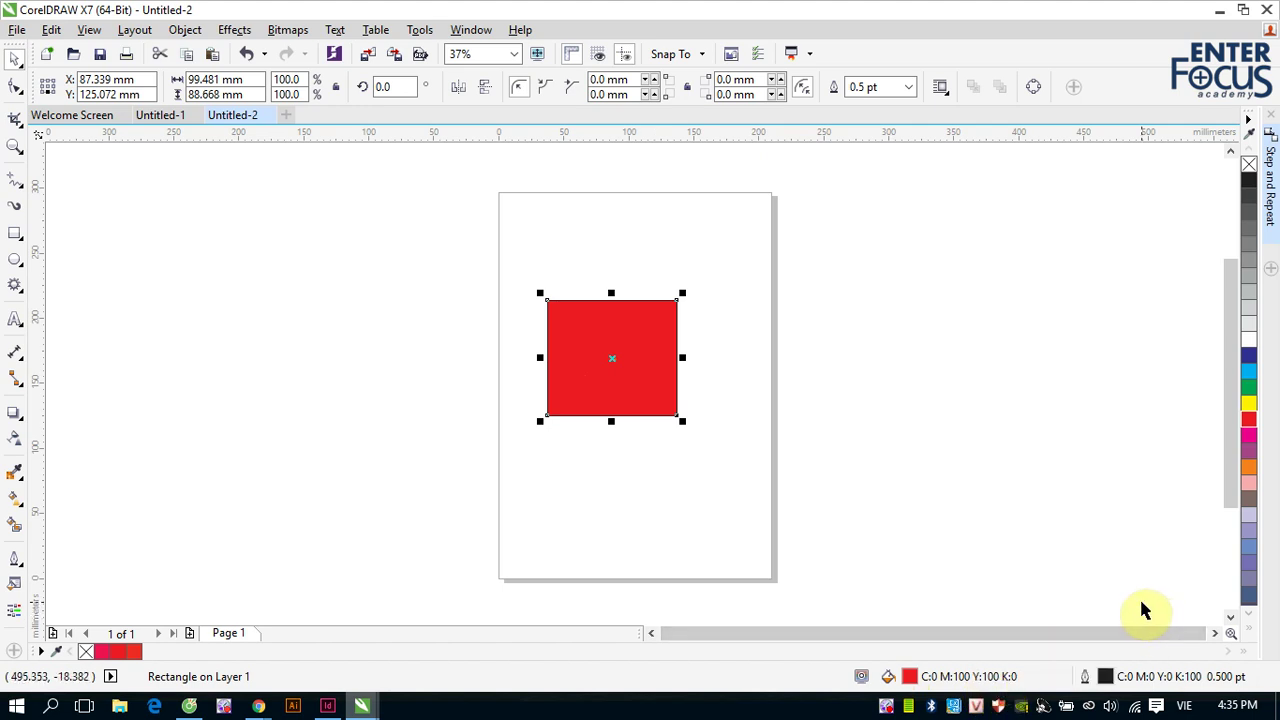
left_click(646, 386)
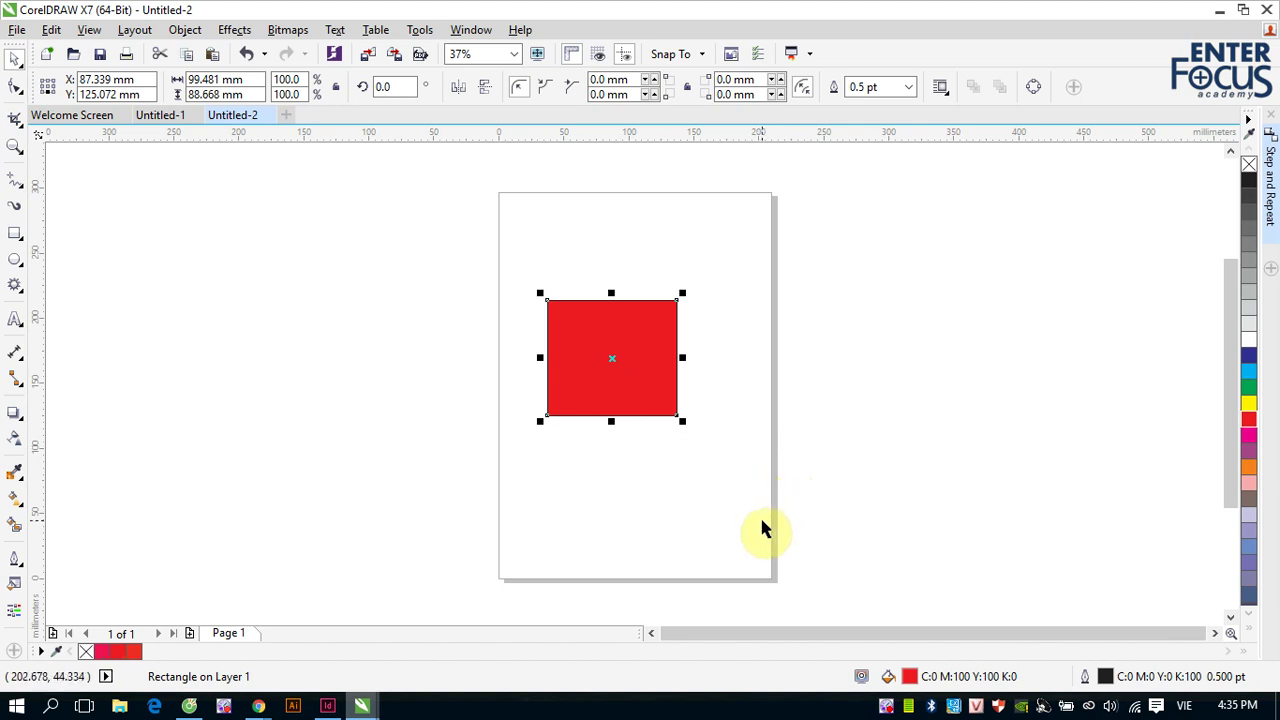
left_click(1249, 410, "ctrl")
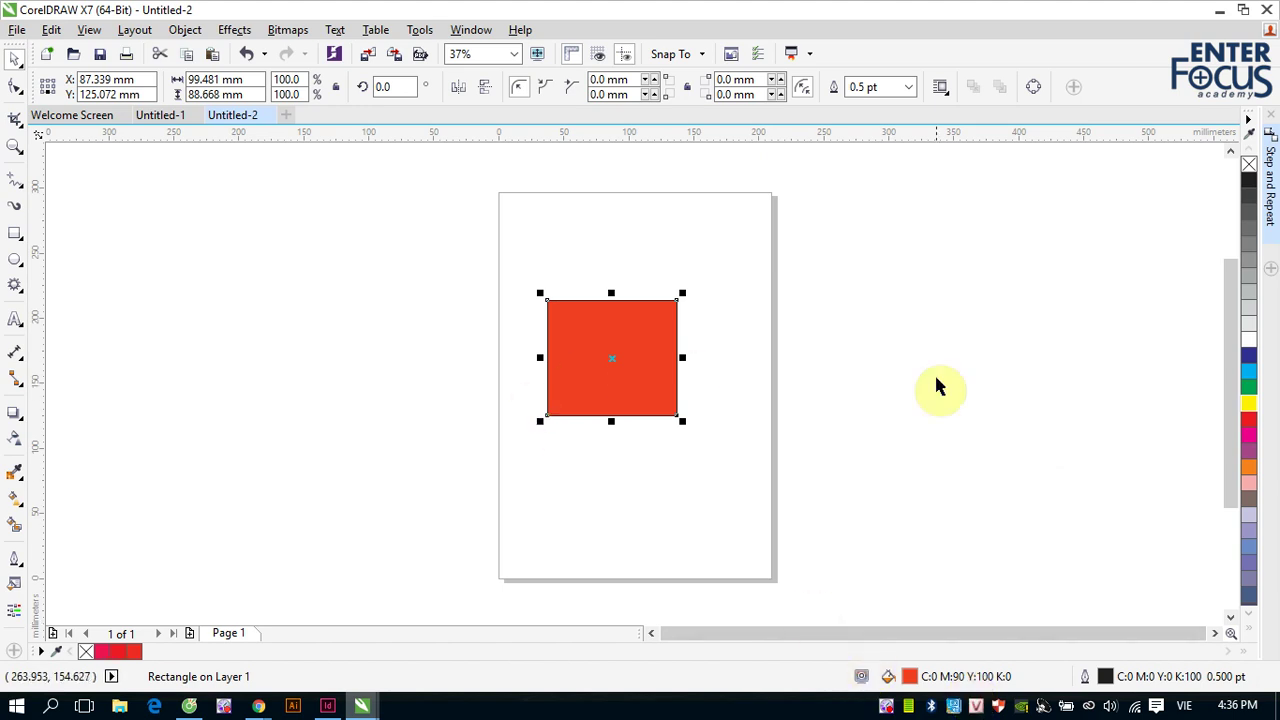
Step: Delete the filled rectangle and draw a square about 108 mm wide in its place on the page
key("Delete")
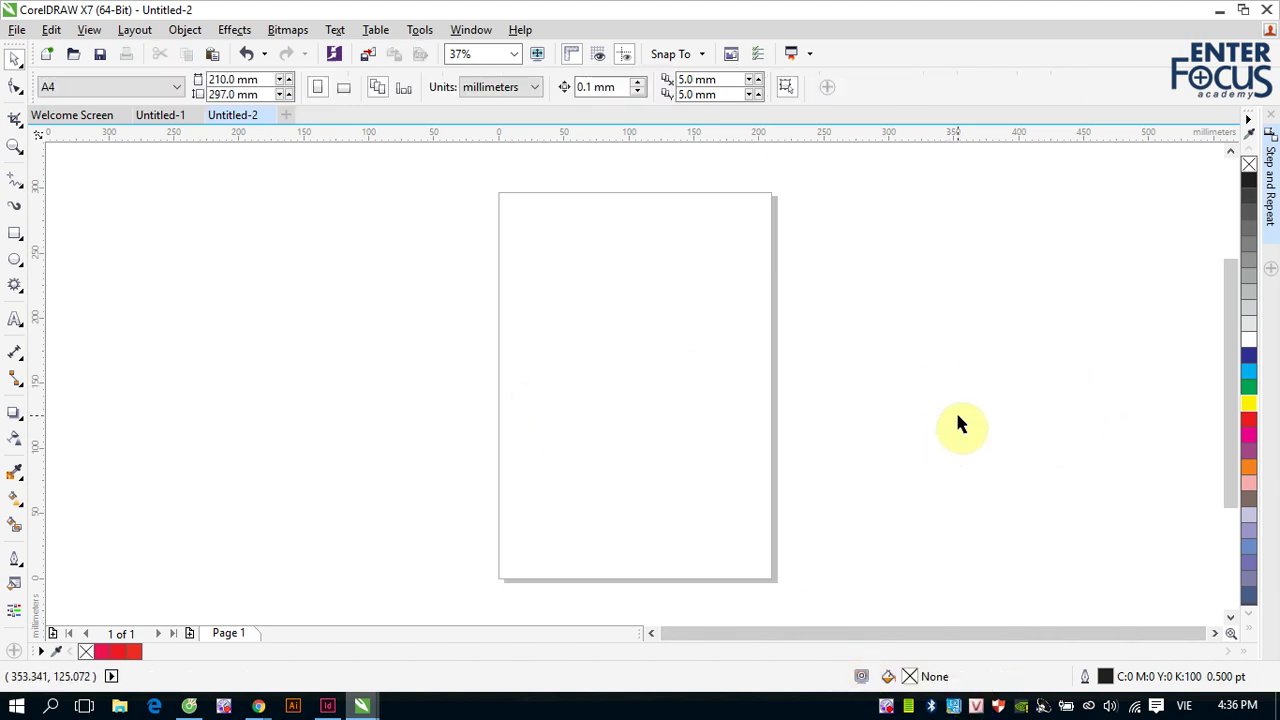
left_click(15, 233)
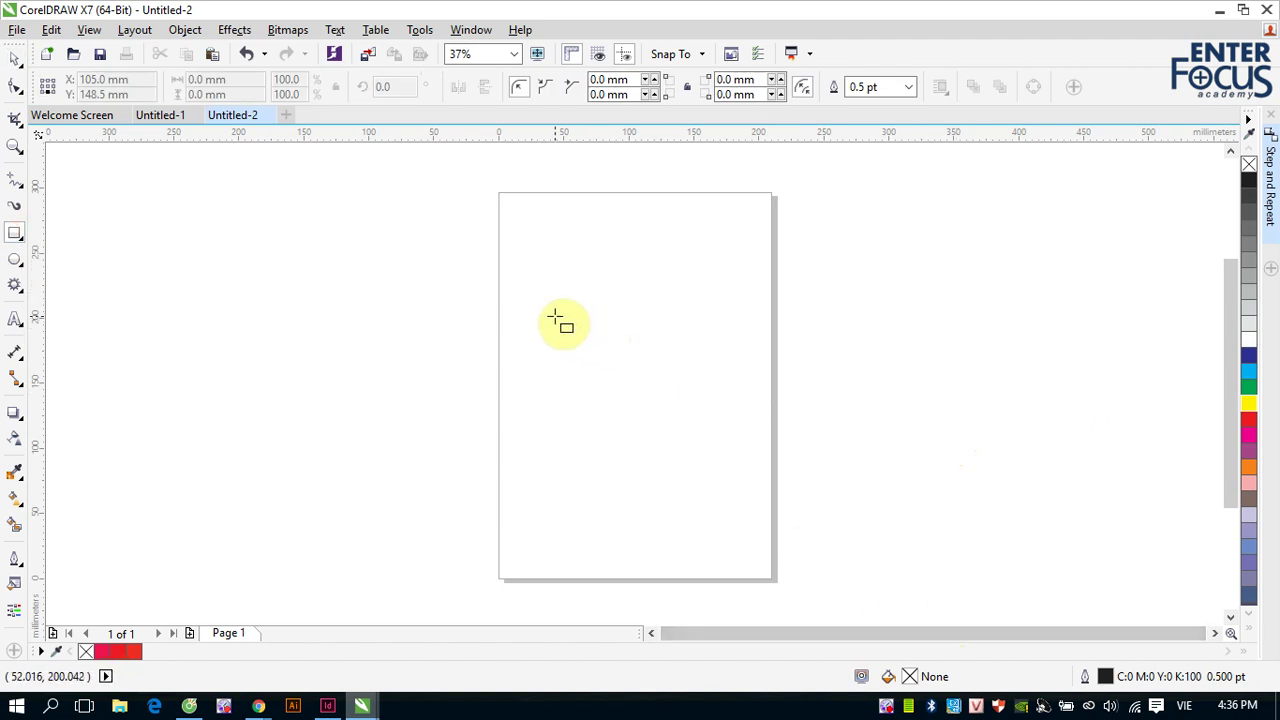
left_click_drag(543, 318, 686, 459)
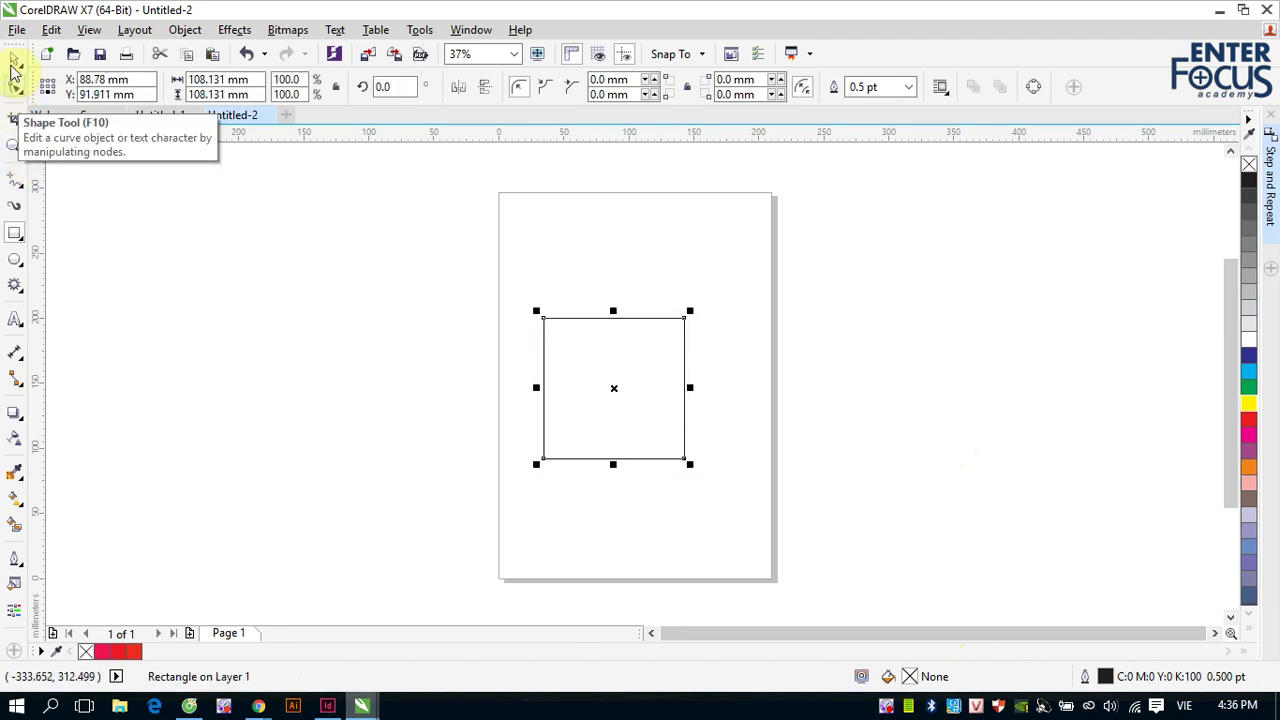
left_click(15, 58)
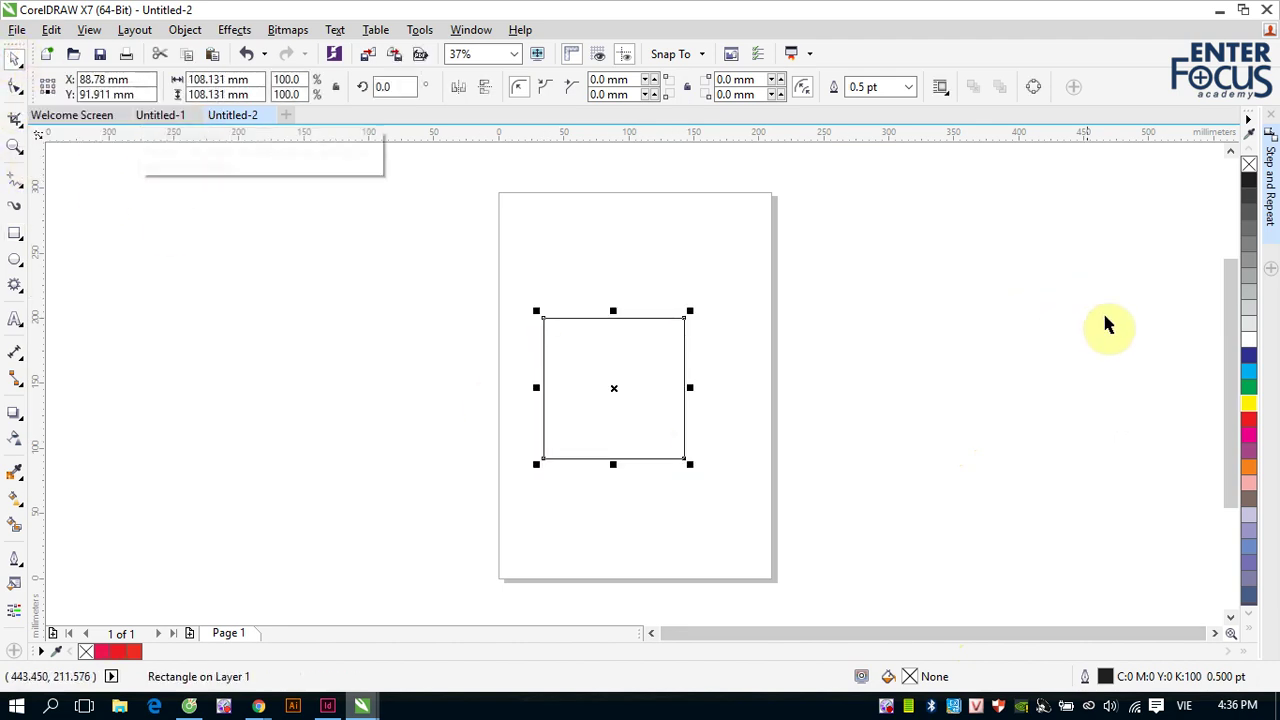
Step: Fill the square with cyan C:100 and mix in some yellow to get C:90 M:0 Y:10 K:0
left_click(1249, 371)
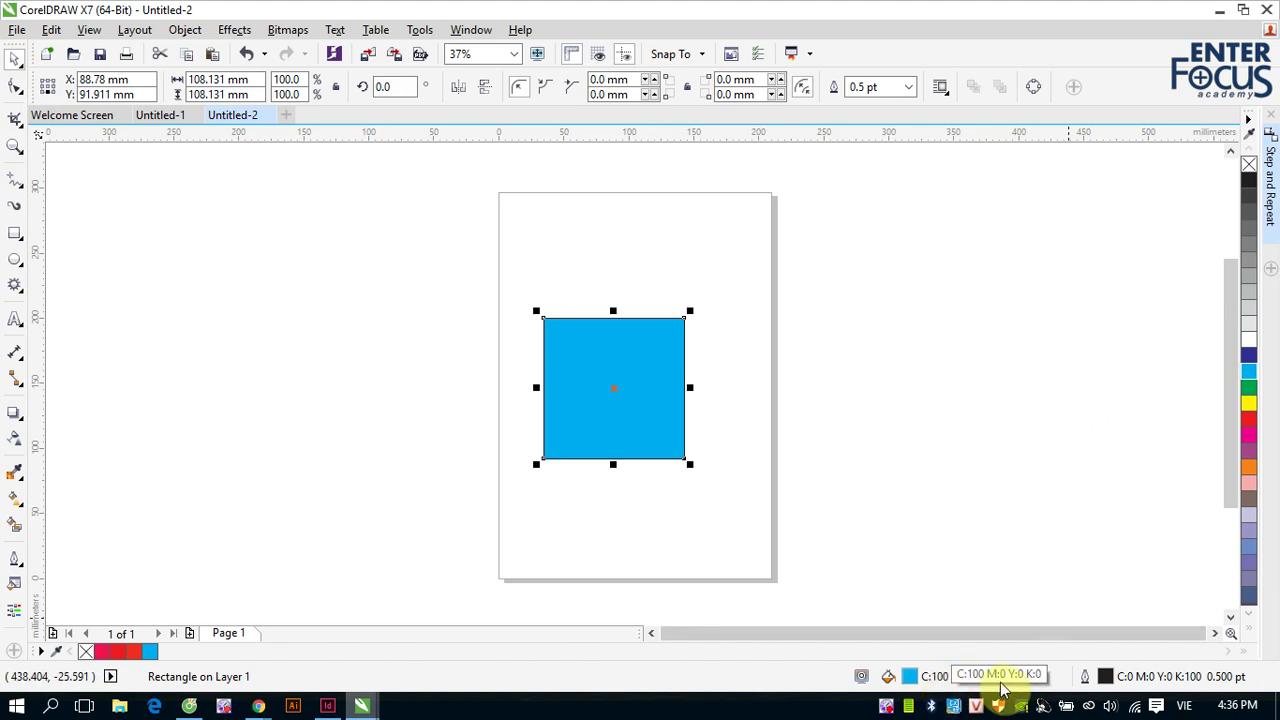
left_click(1250, 410, "ctrl")
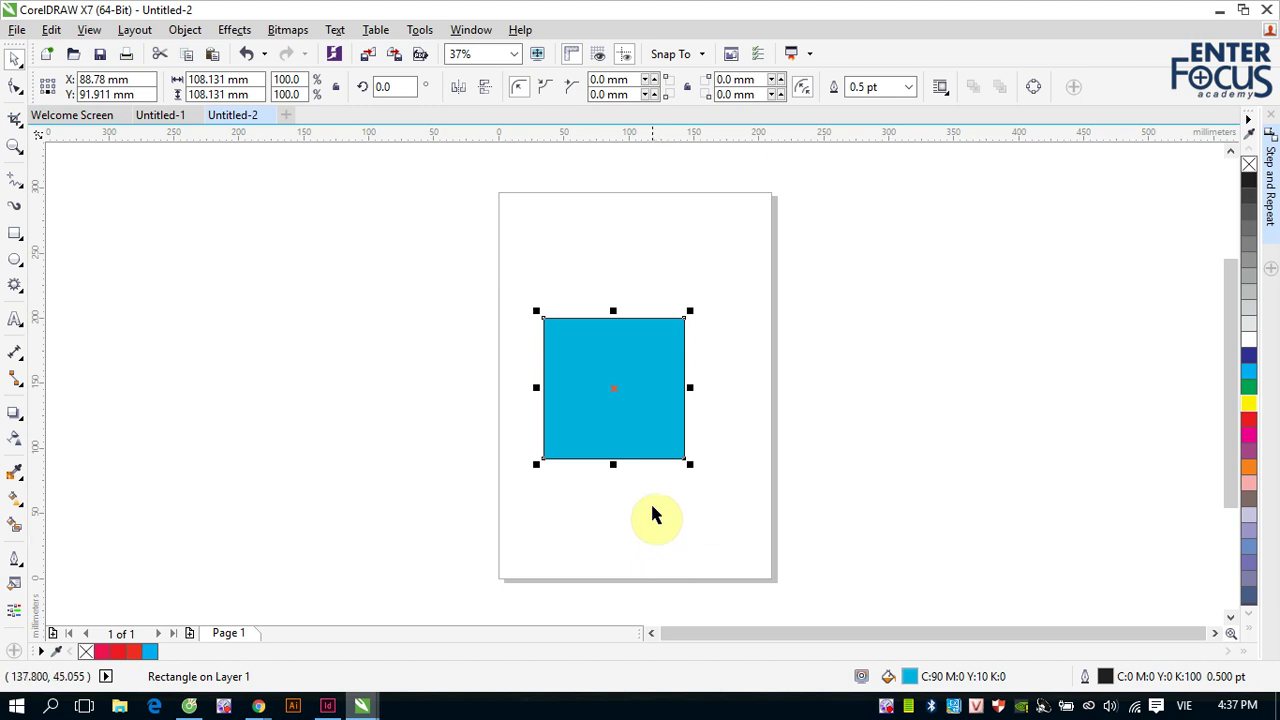
Step: Draw an unfilled rectangle about 108 mm wide and 102 mm high outside the page, beside the blue square
left_click(15, 237)
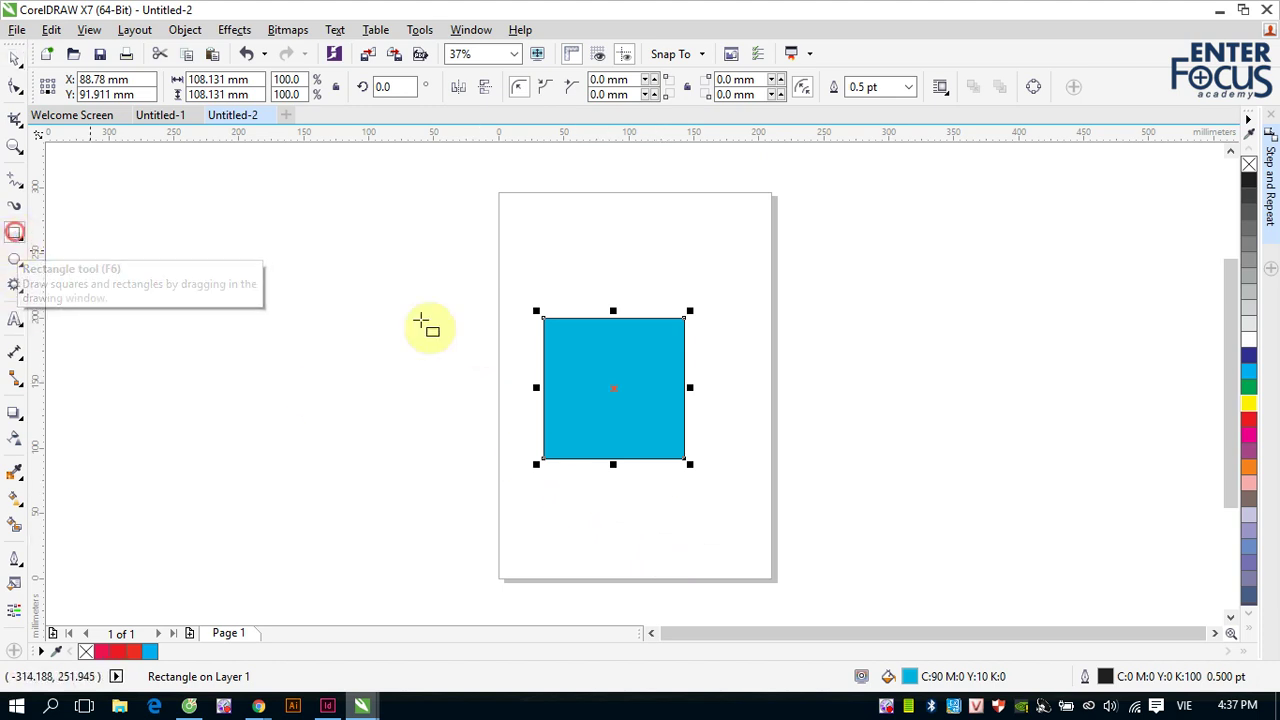
left_click_drag(829, 324, 970, 457)
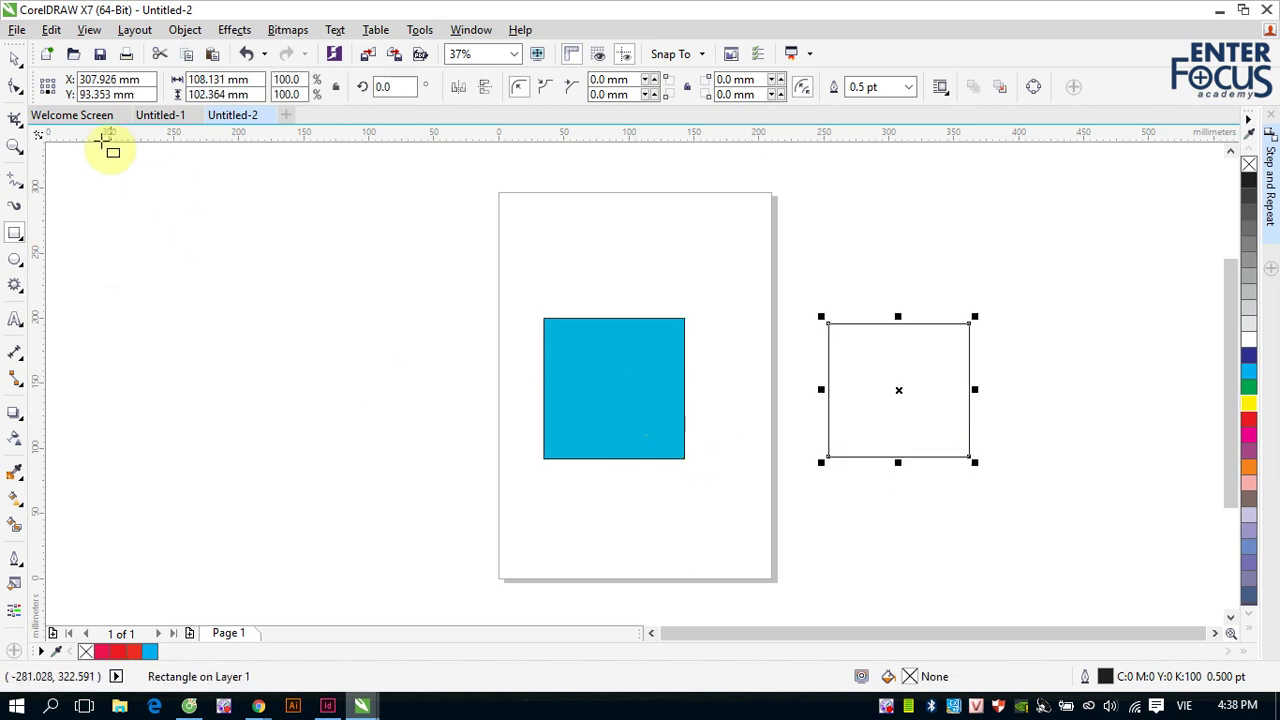
left_click(15, 57)
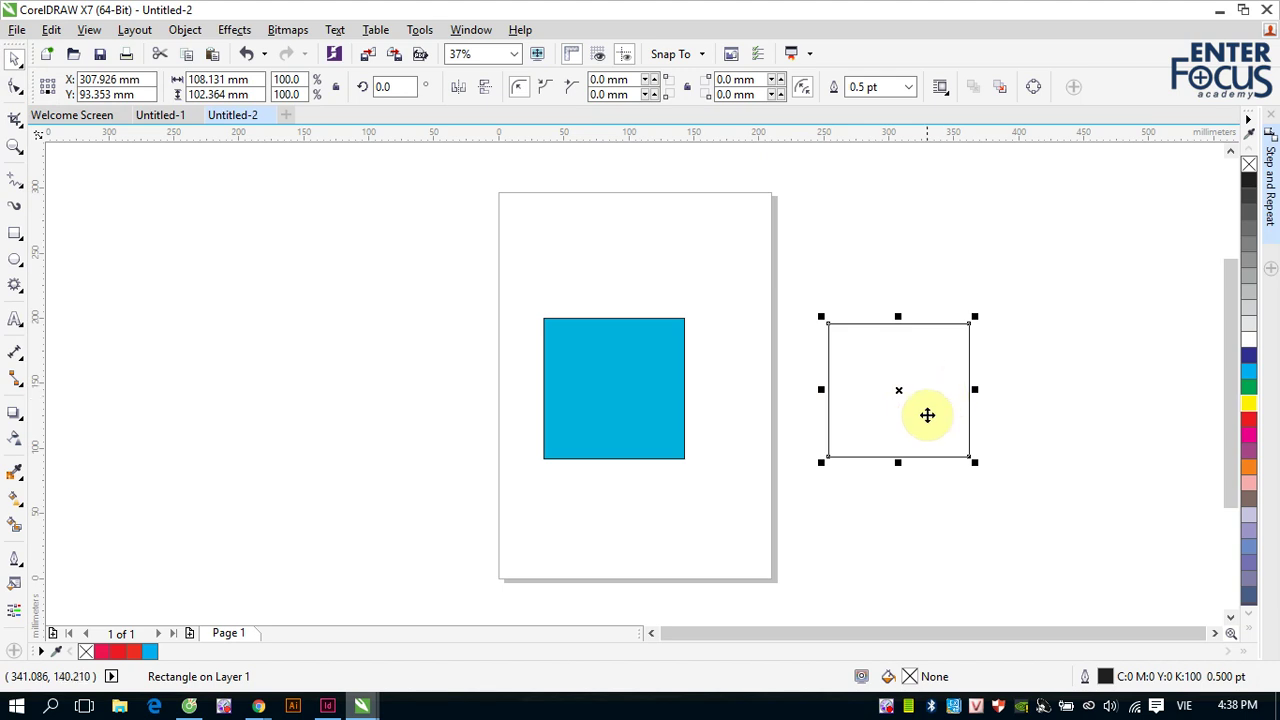
Step: Copy only the fill of the blue square to the unfilled rectangle using Copy Properties, and undo the copied fill
left_click(51, 30)
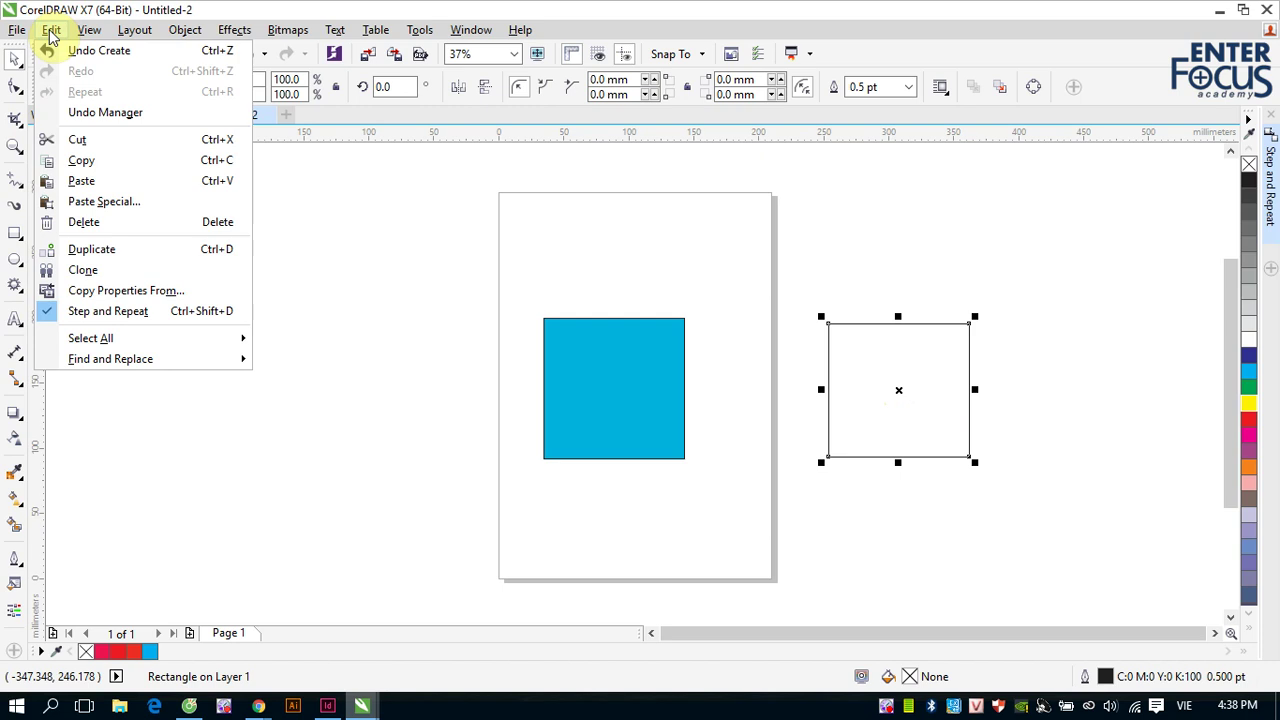
left_click(107, 296)
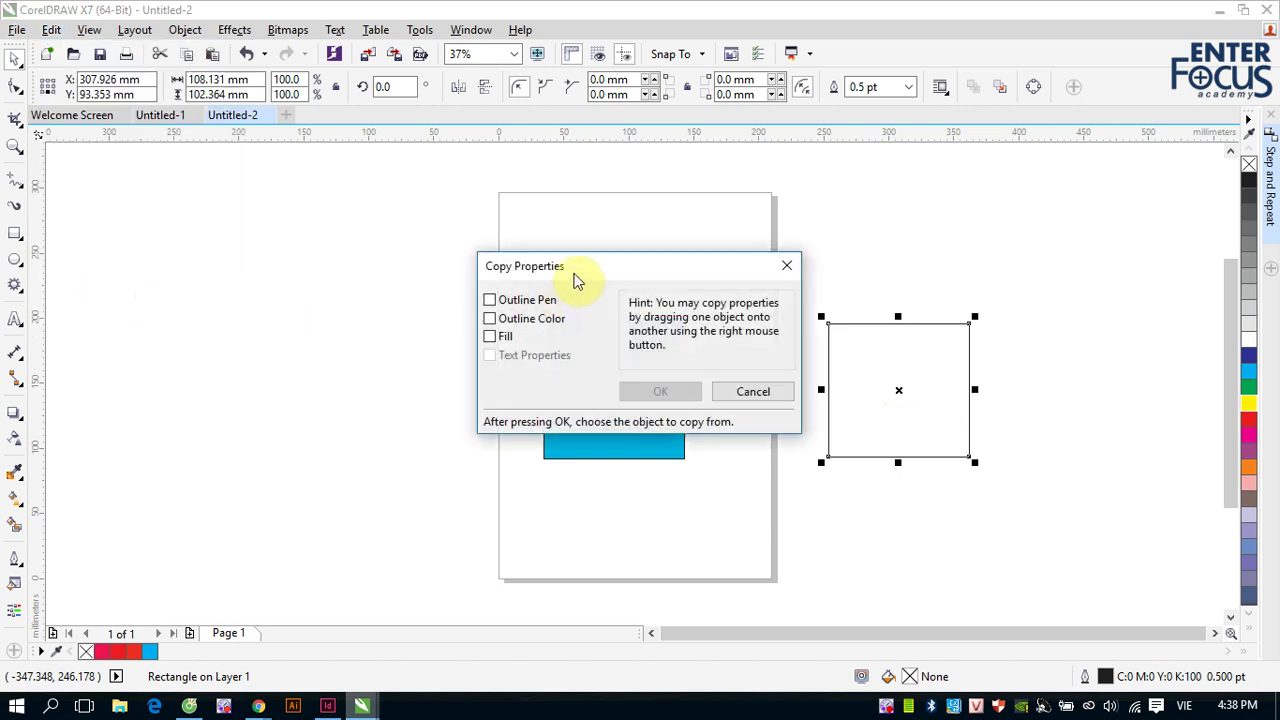
left_click_drag(582, 268, 257, 251)
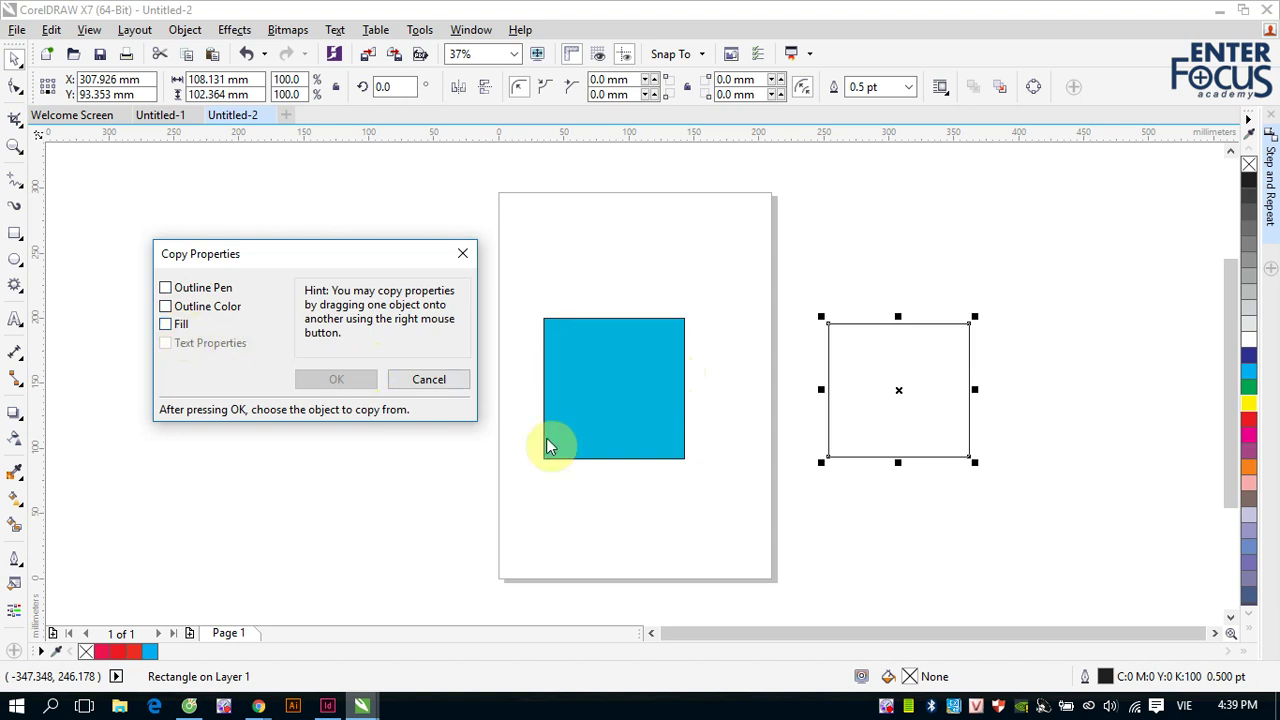
left_click(166, 325)
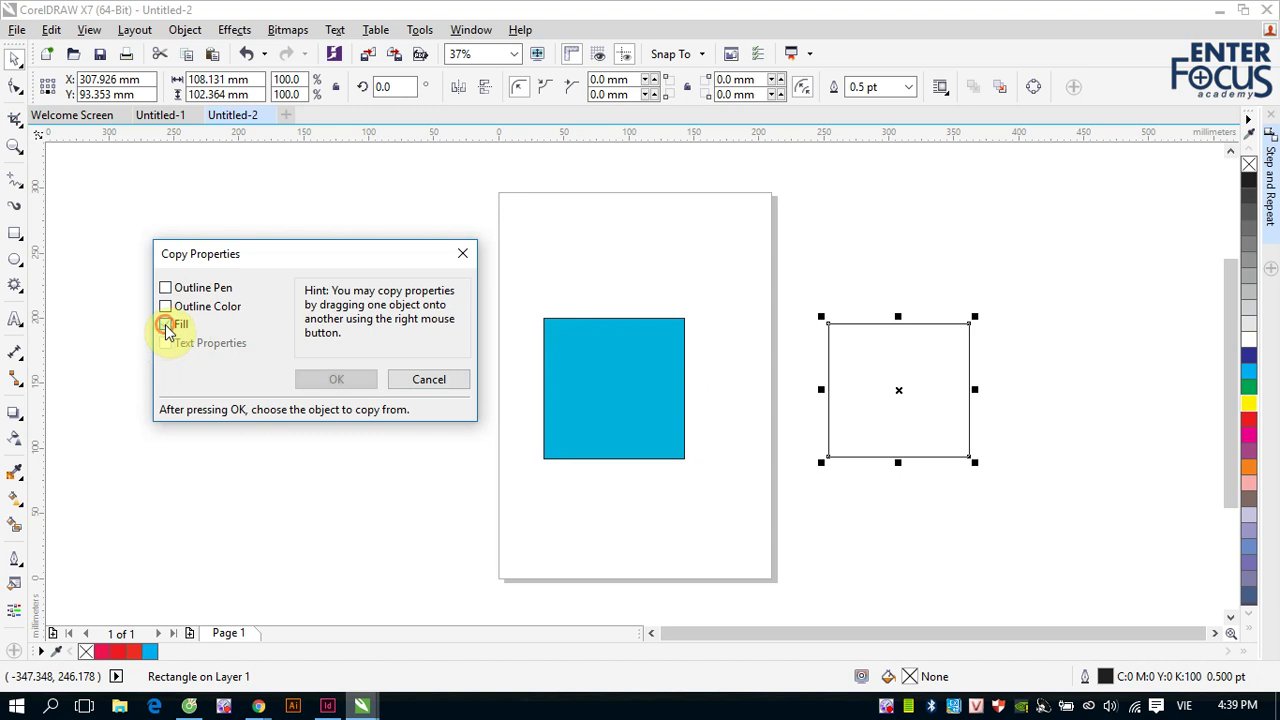
left_click(341, 381)
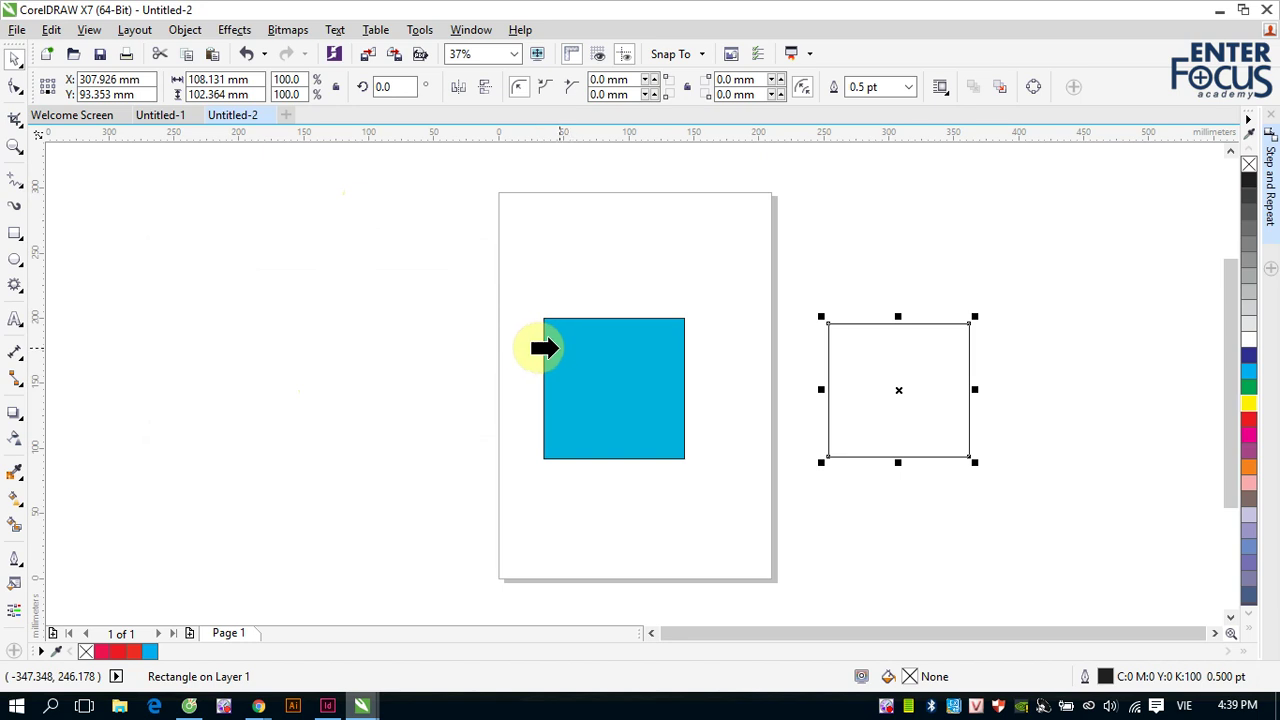
left_click(556, 348)
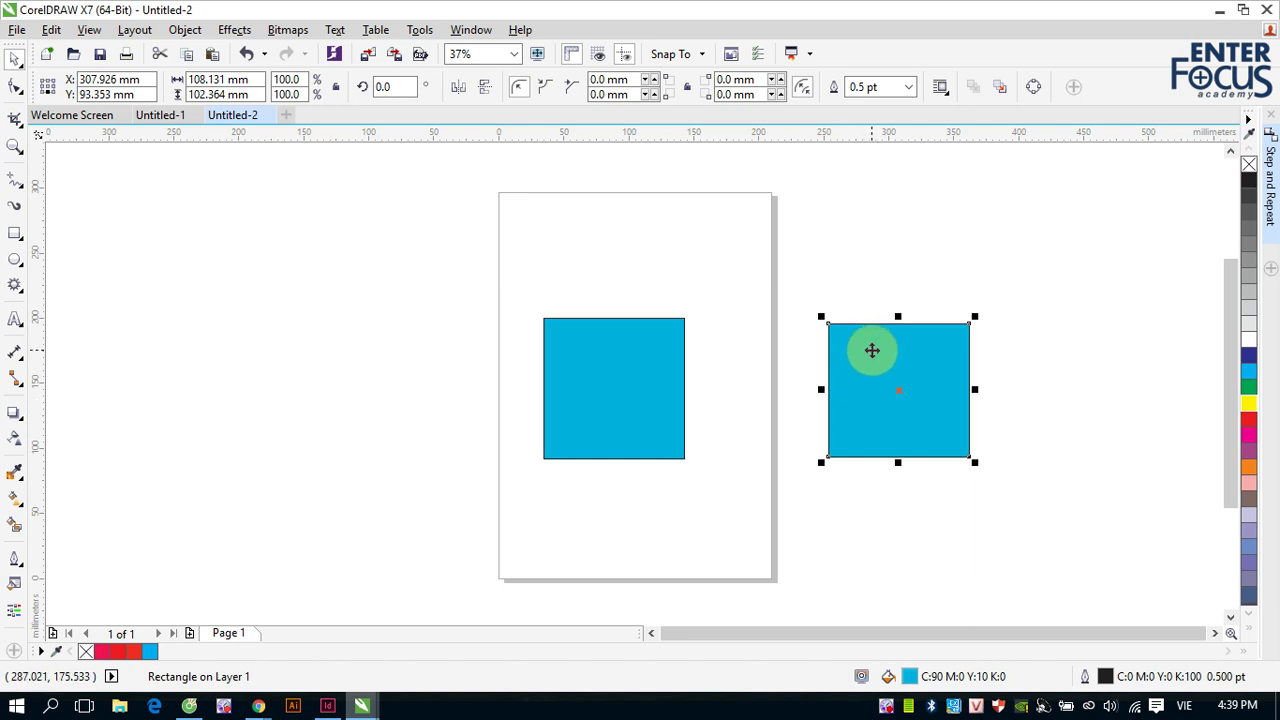
key("ctrl+z")
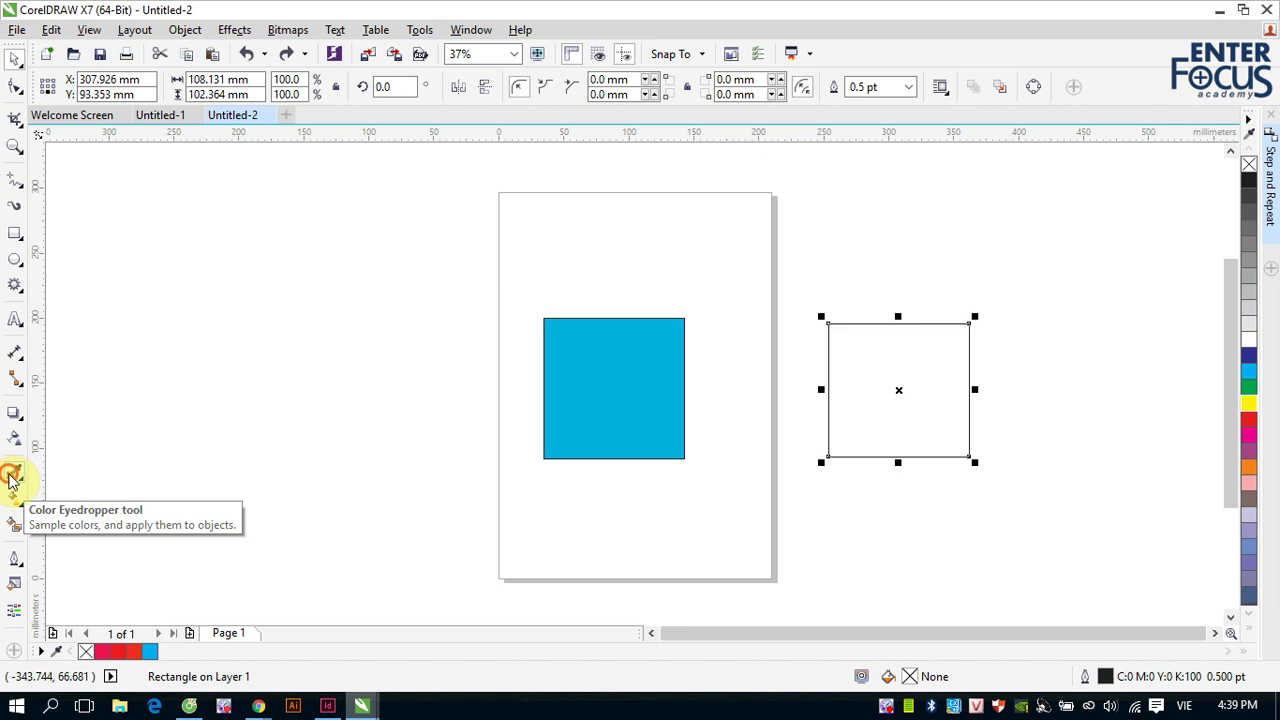
Step: Sample the square's blue C:90 M:0 Y:10 K:0 with the Color Eyedropper tool and apply it to the unfilled rectangle
left_click(17, 480)
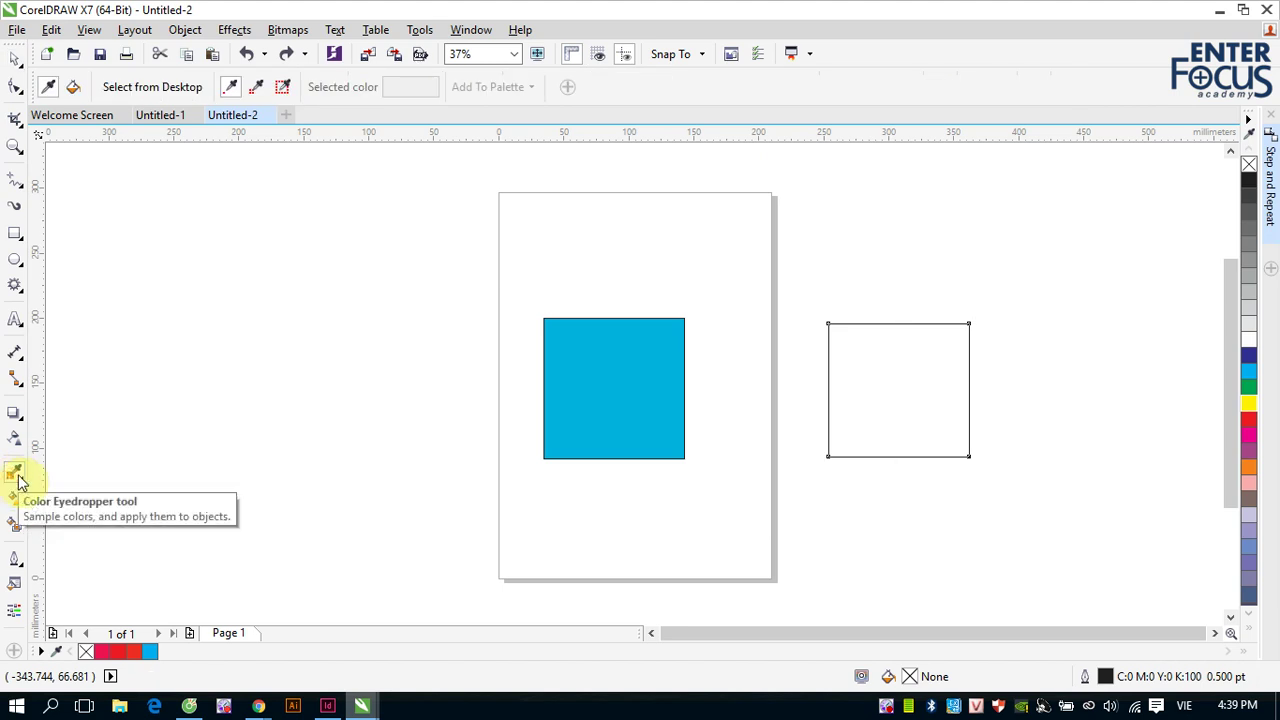
left_click(577, 376)
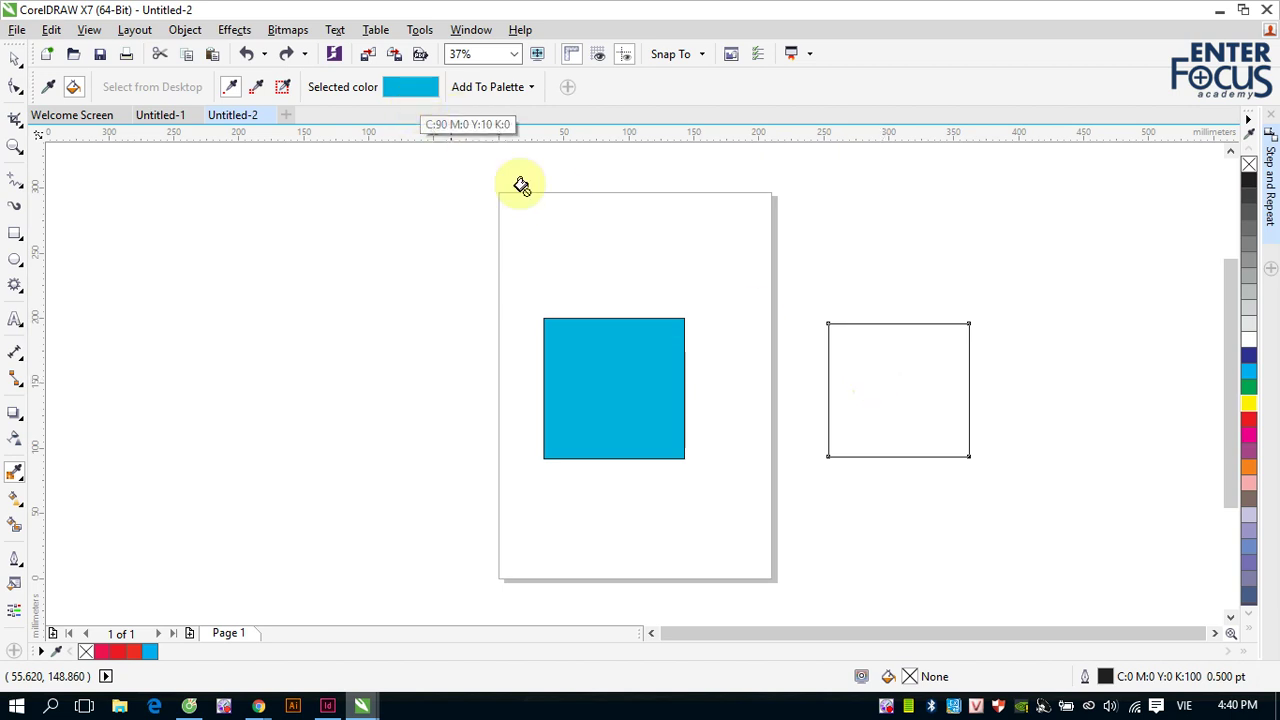
left_click(856, 362)
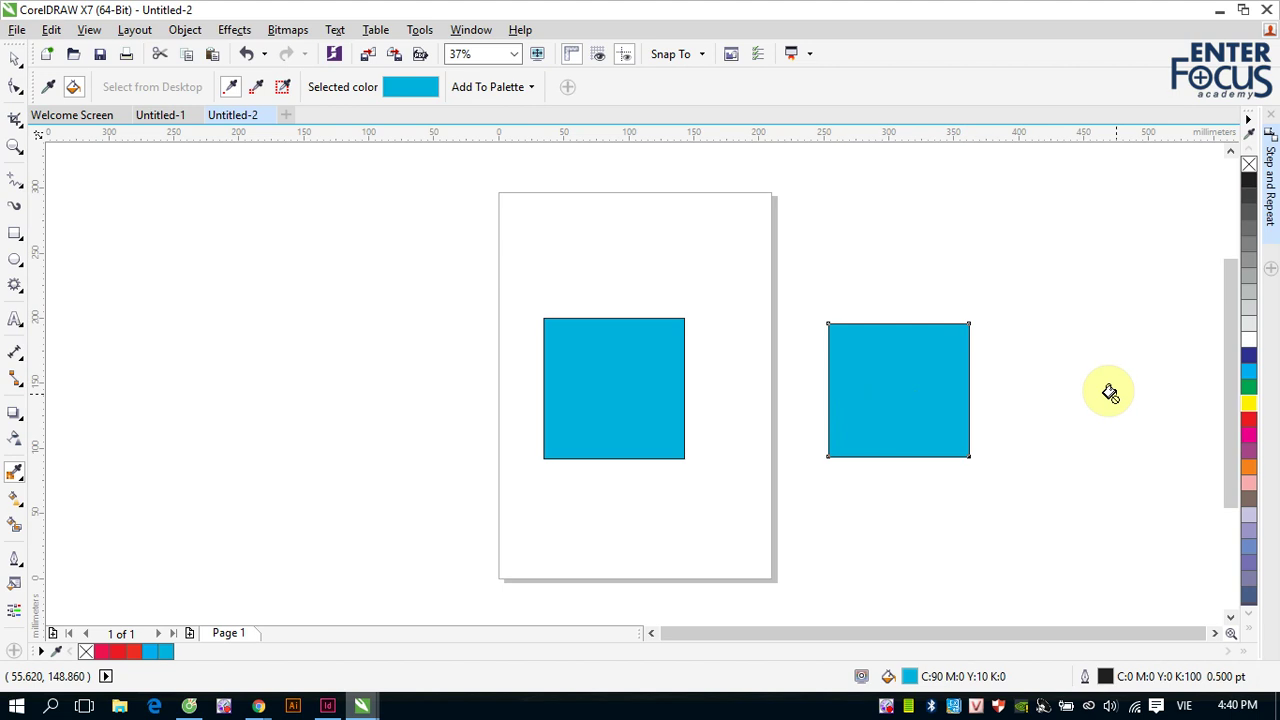
Step: Remove the fill from the rectangle outside the page and deselect it
left_click(15, 58)
left_click(160, 207)
left_click(920, 389)
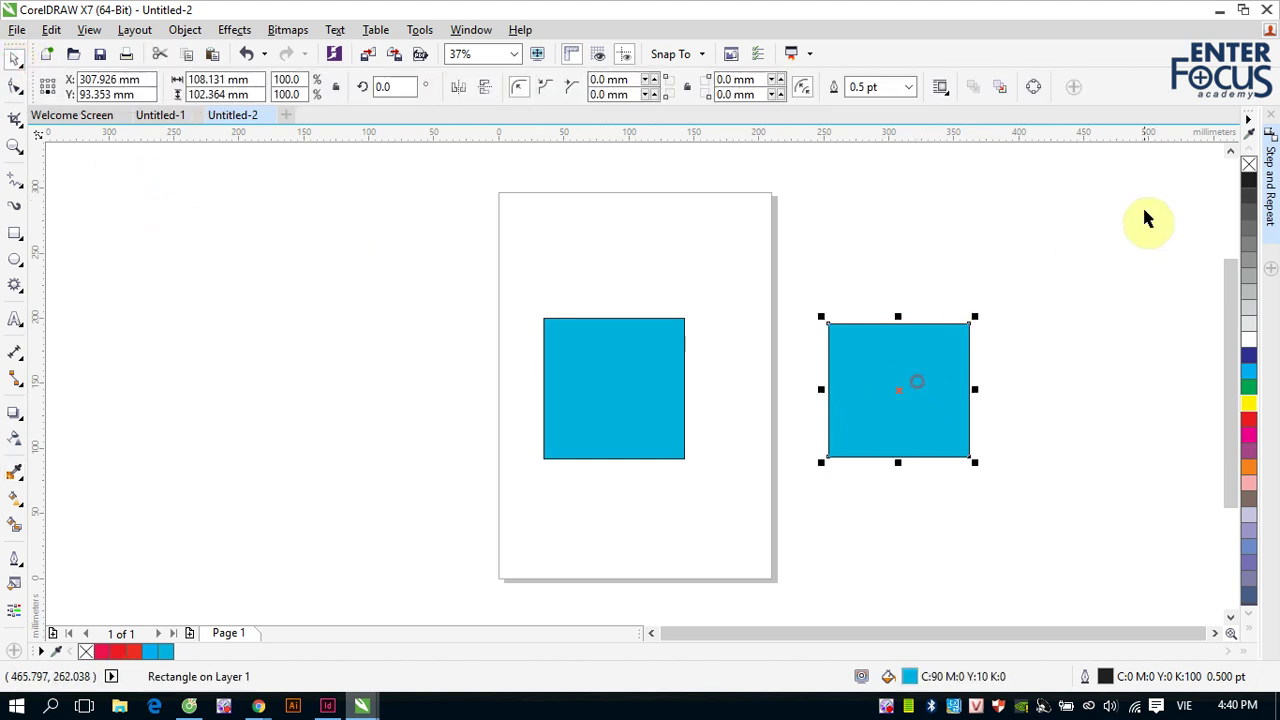
left_click(1248, 165)
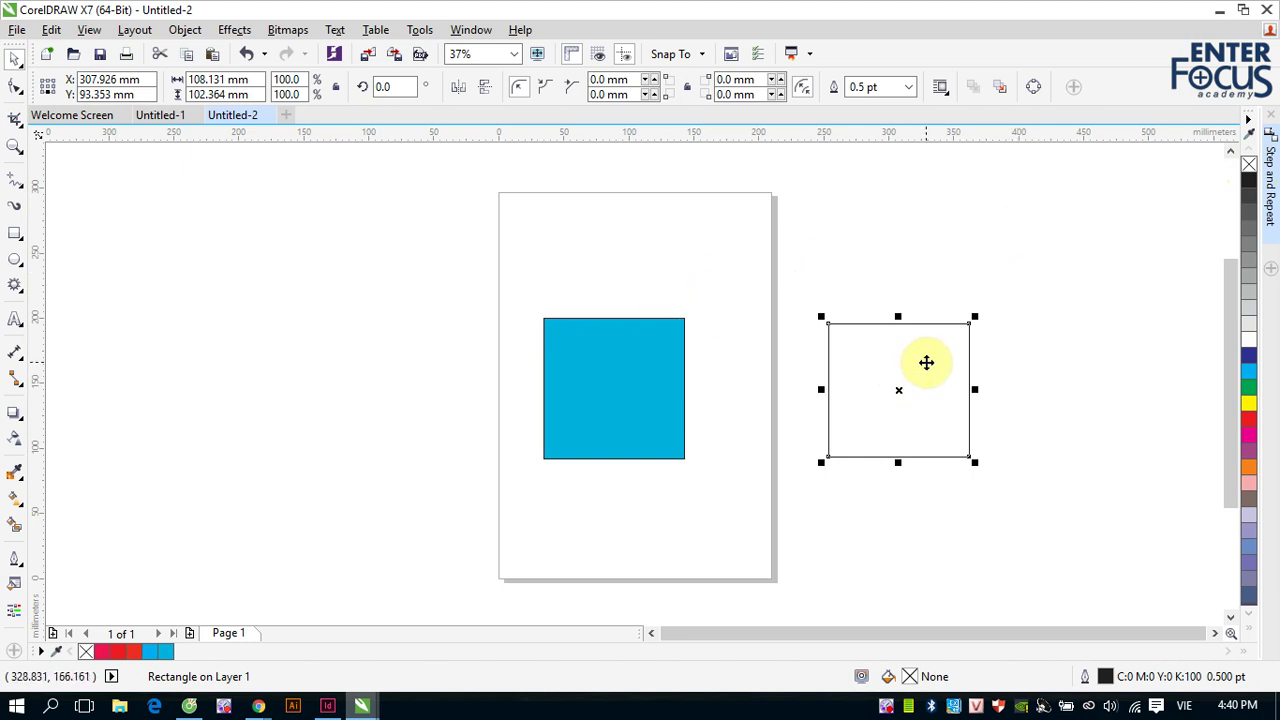
left_click(863, 246)
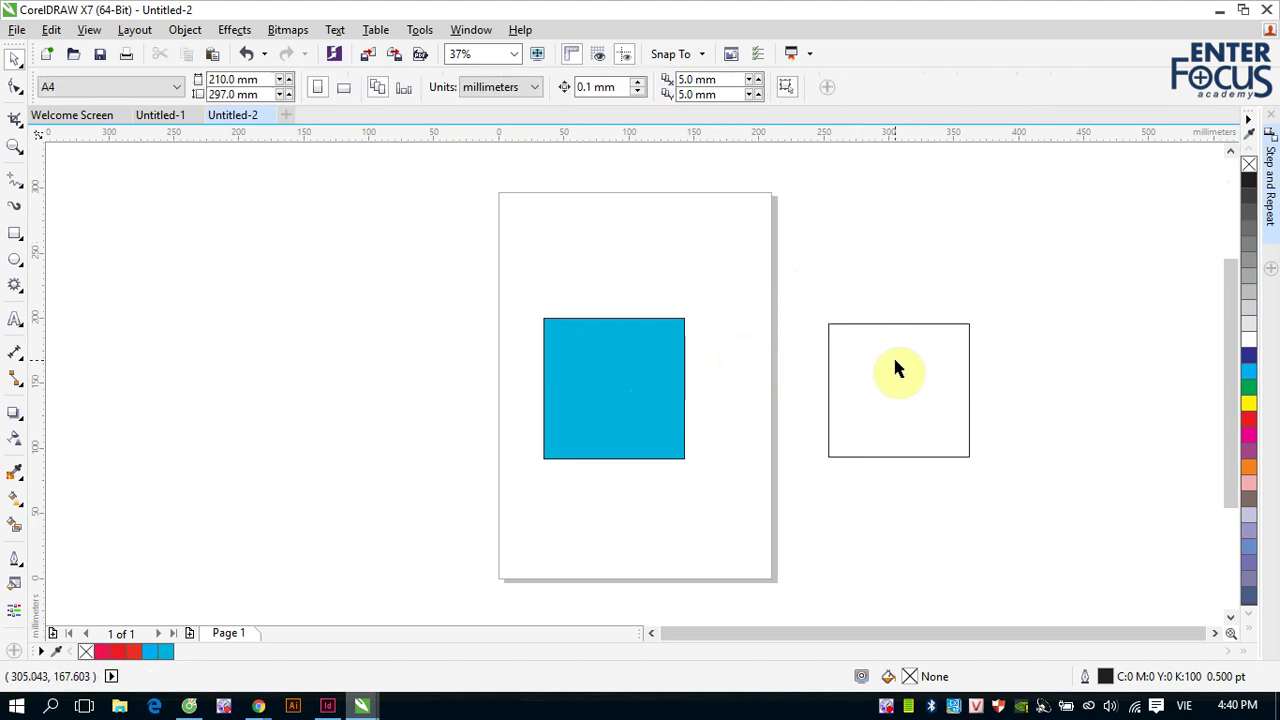
Step: Copy the blue square's fill onto the unfilled rectangle by dropping the square on it with the Copy Fill Here option
left_click(617, 397)
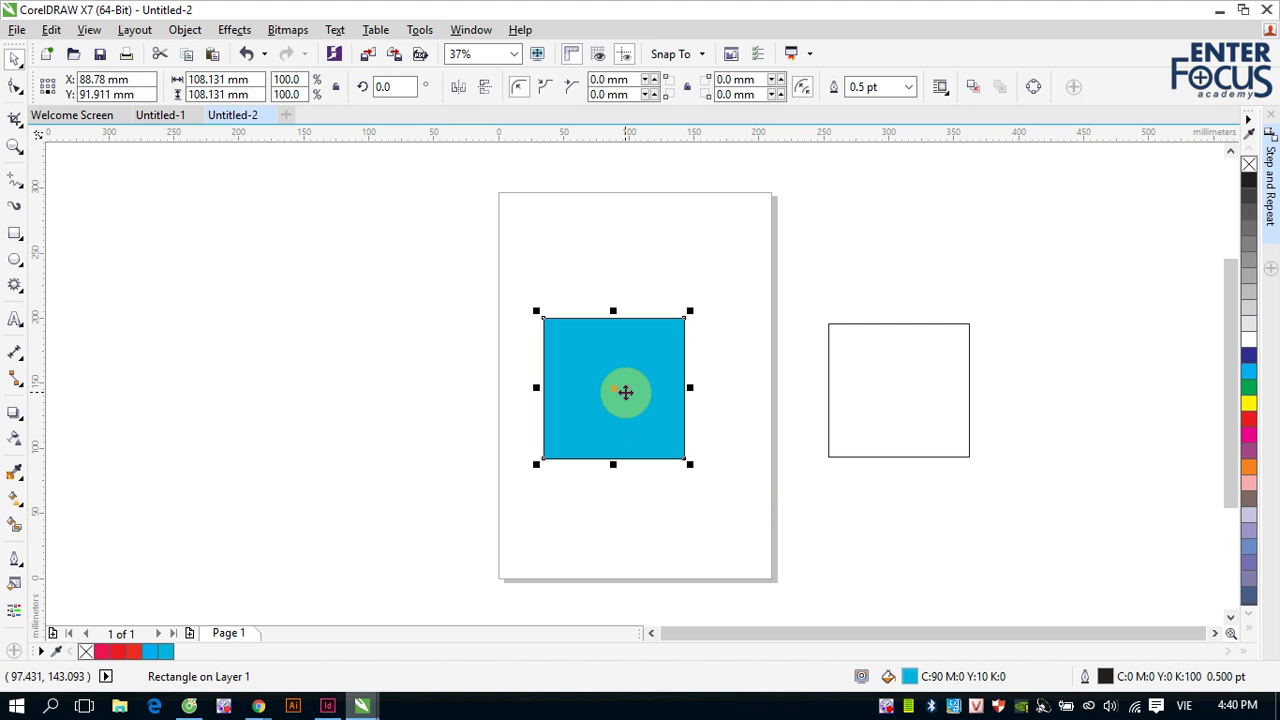
left_click_drag(625, 392, 749, 398)
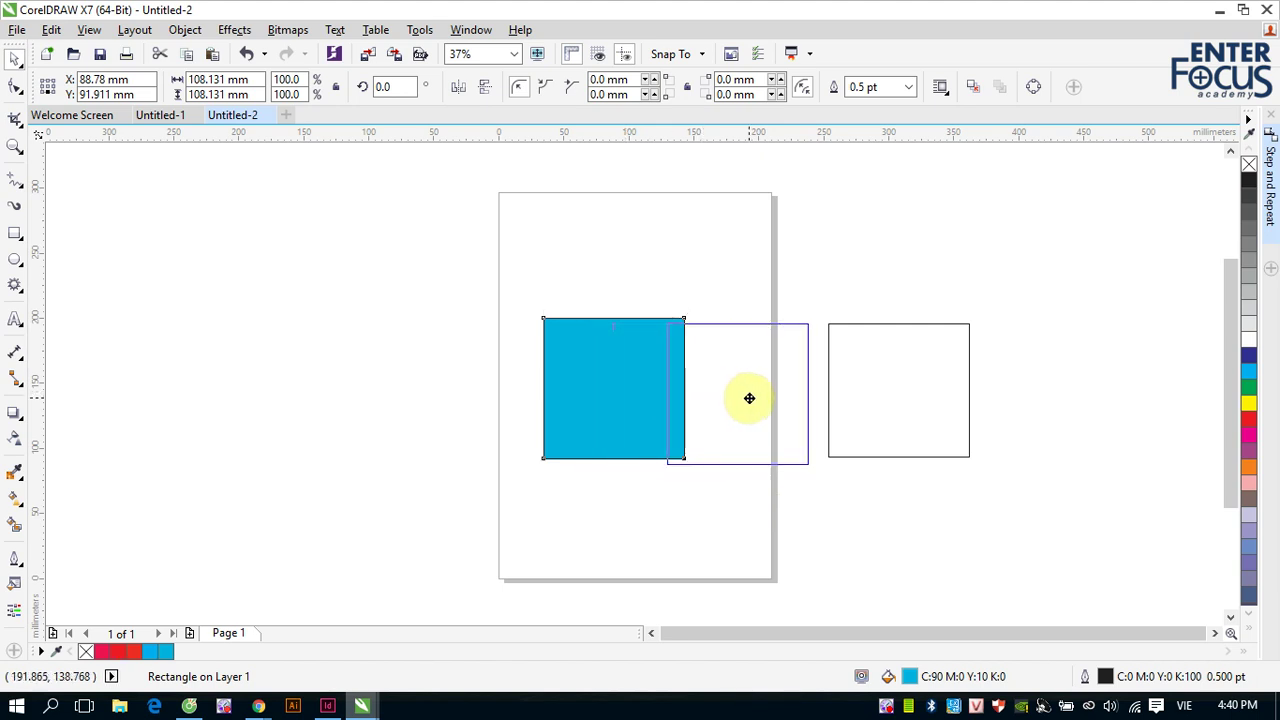
left_click_drag(749, 398, 775, 250)
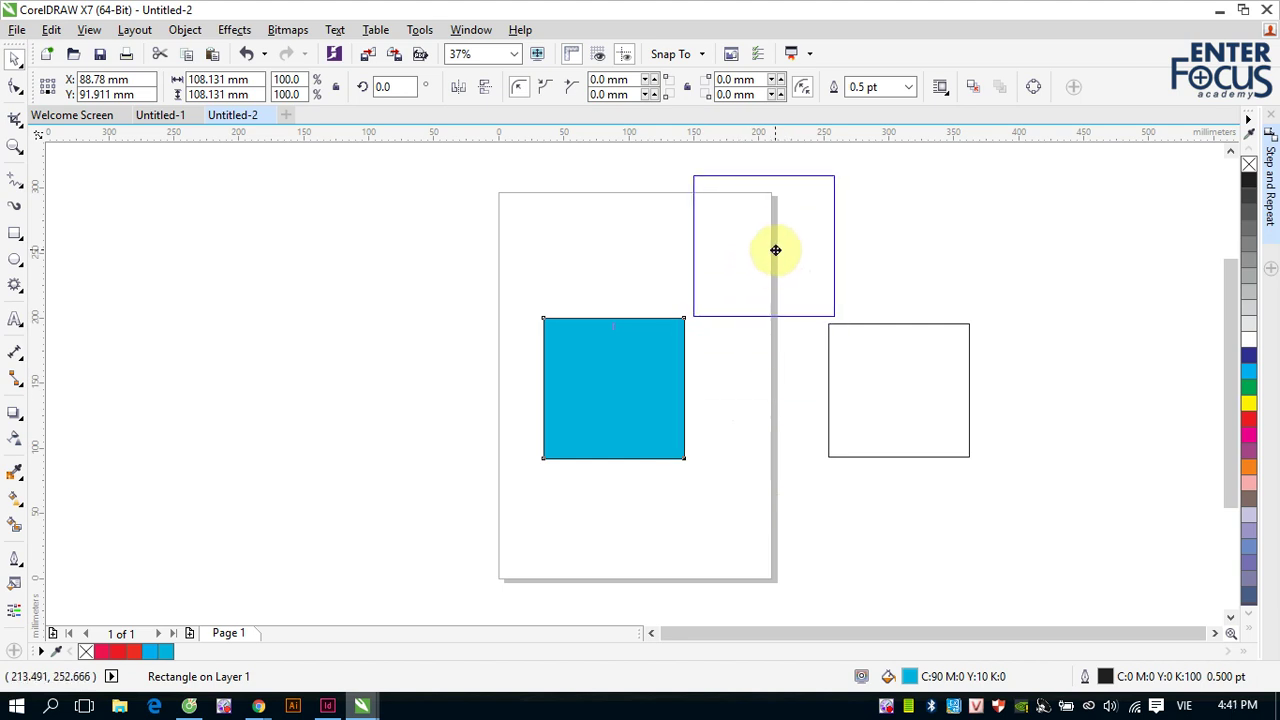
left_click_drag(775, 250, 875, 243)
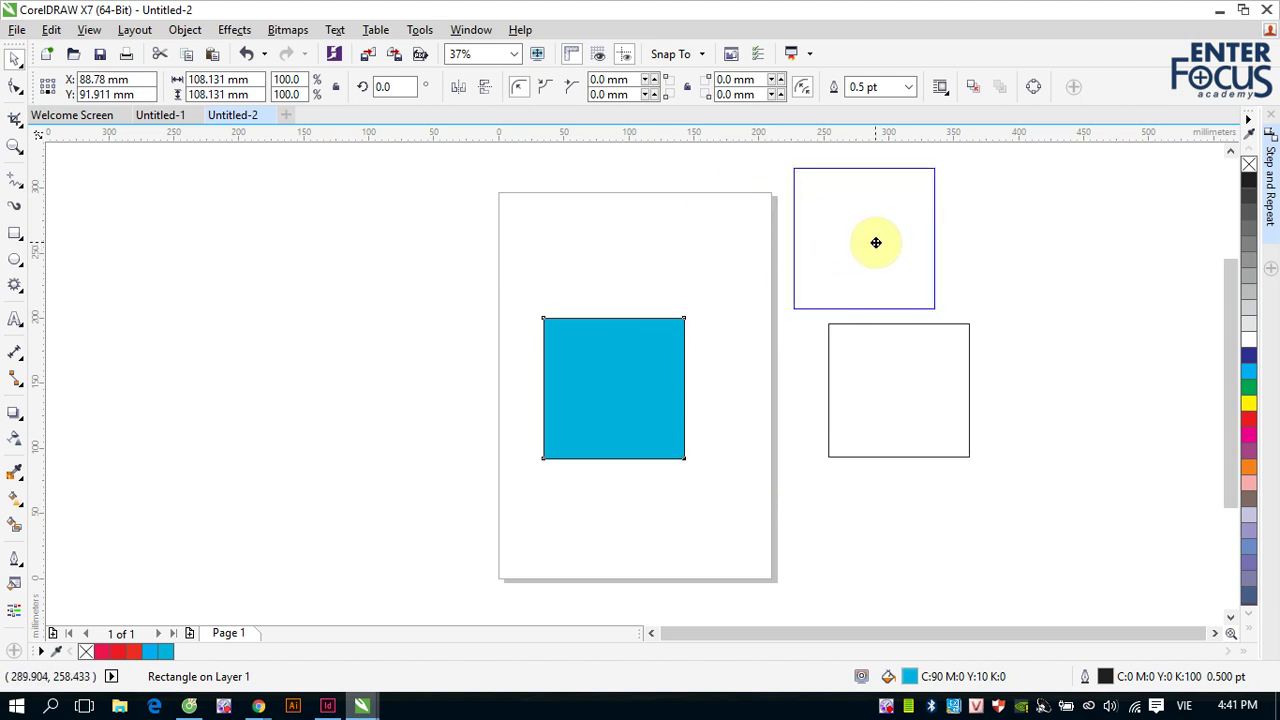
left_click_drag(875, 242, 877, 338)
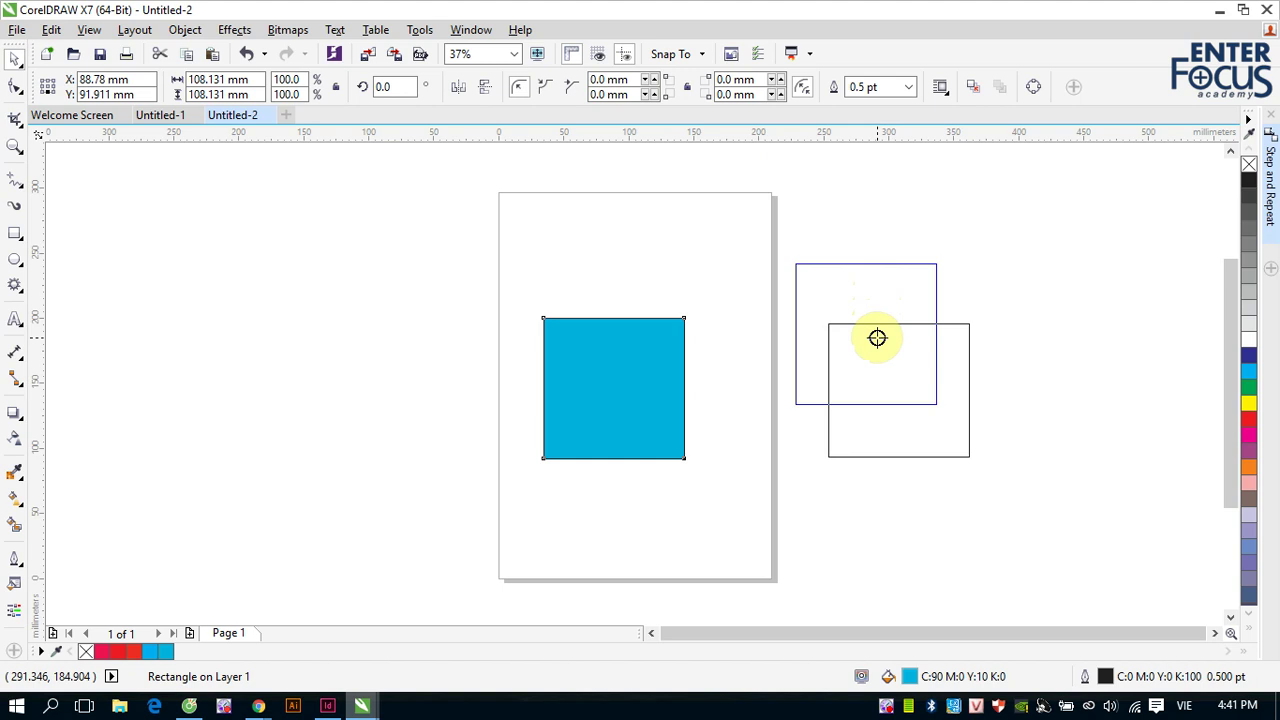
right_click(877, 338)
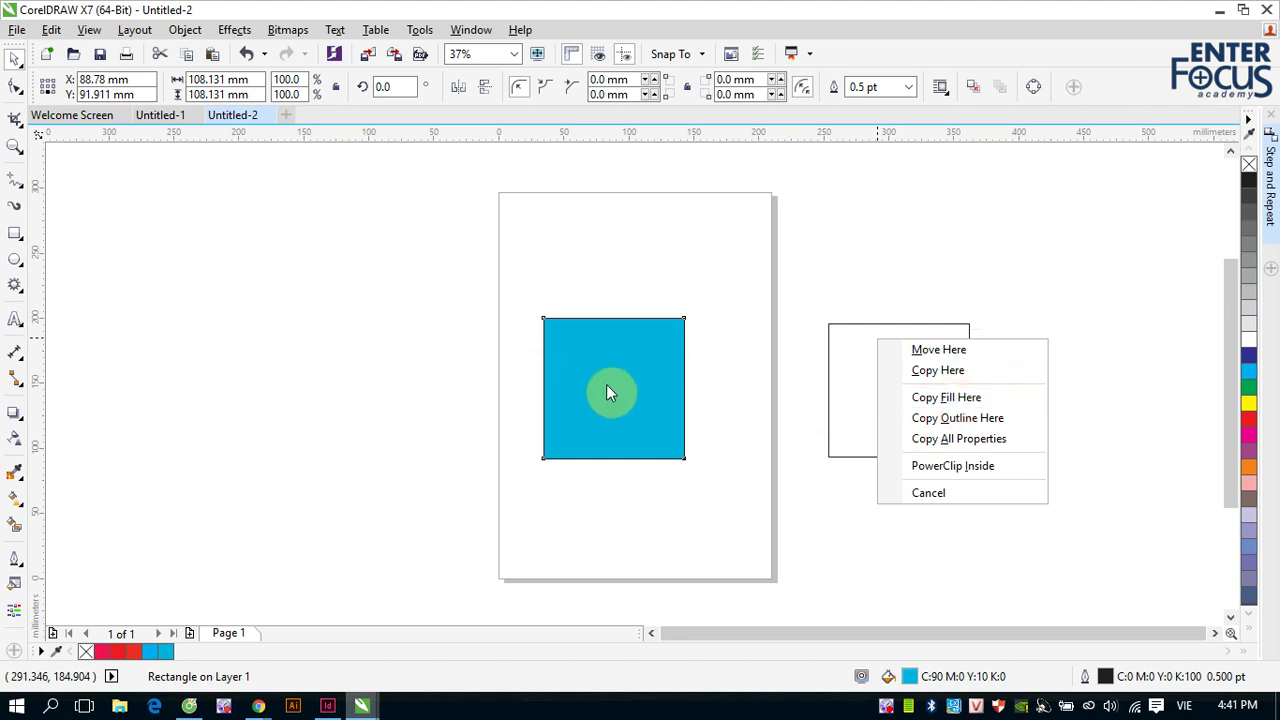
left_click(955, 398)
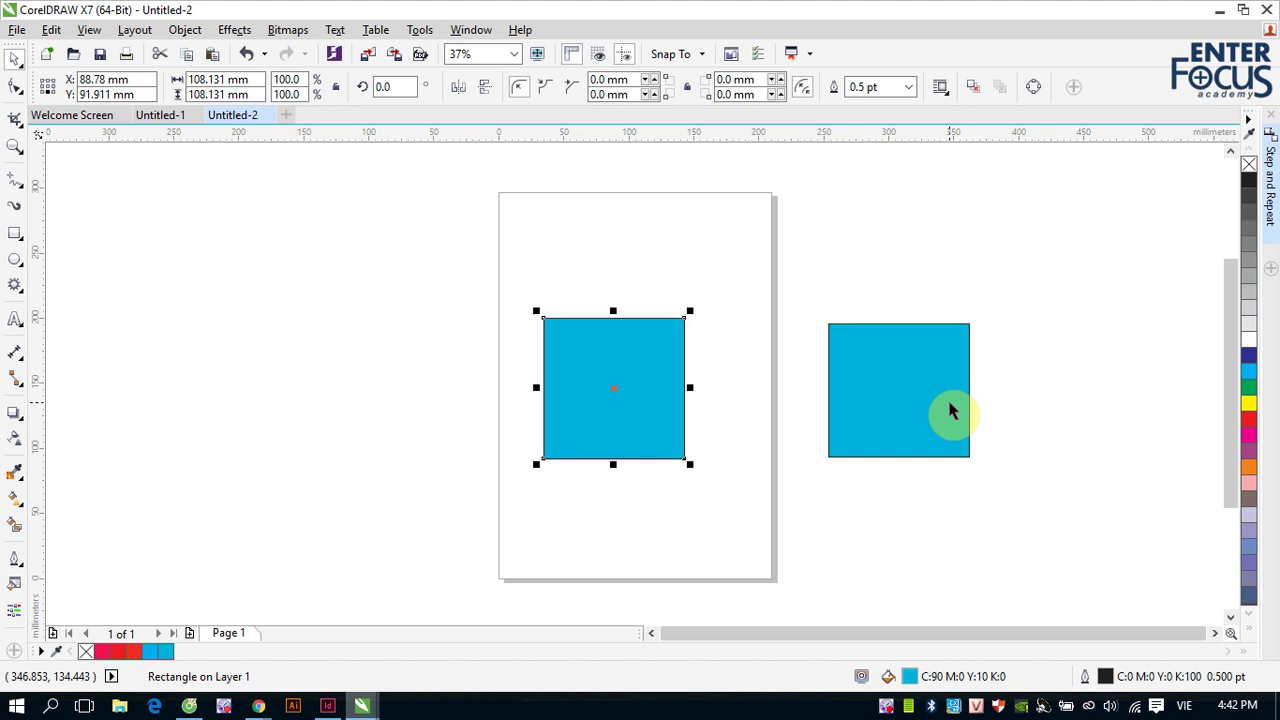
Step: Fill the rectangle outside the page with dark blue C:100 M:100 Y:0 K:0 and undo the fill
key("z")
left_click_drag(829, 314, 881, 346)
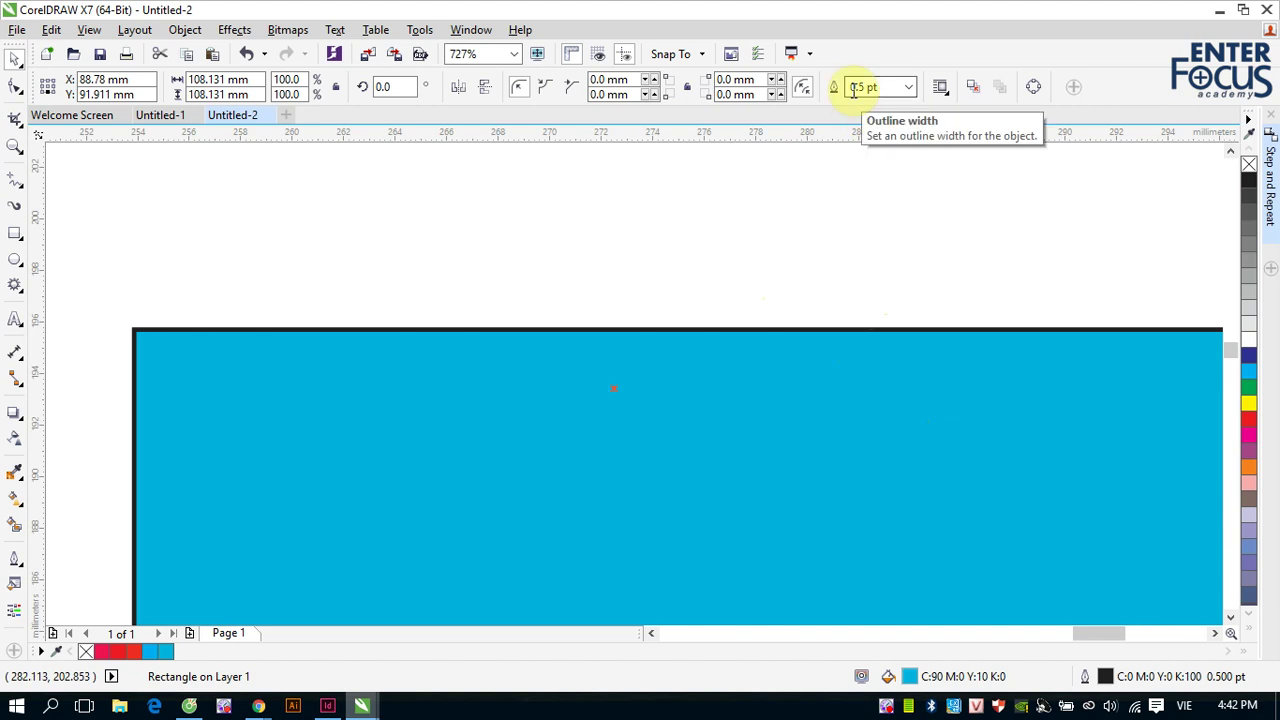
left_click(401, 334)
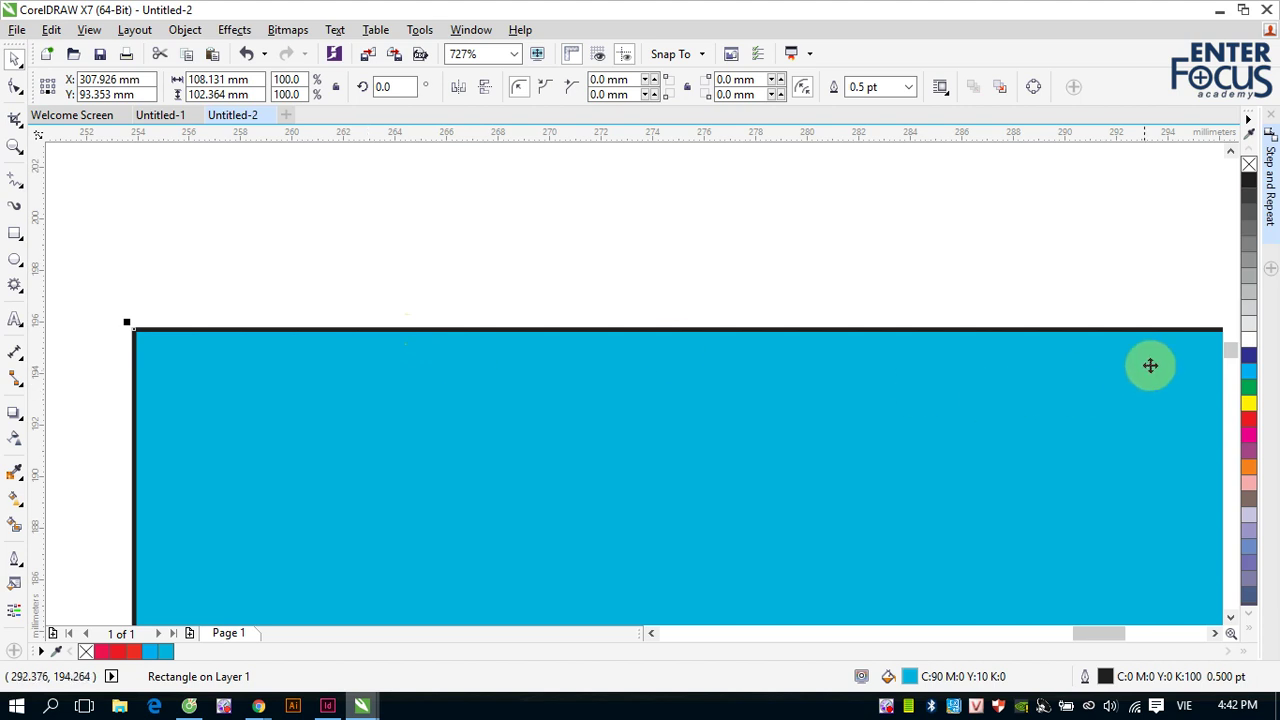
left_click(1248, 358)
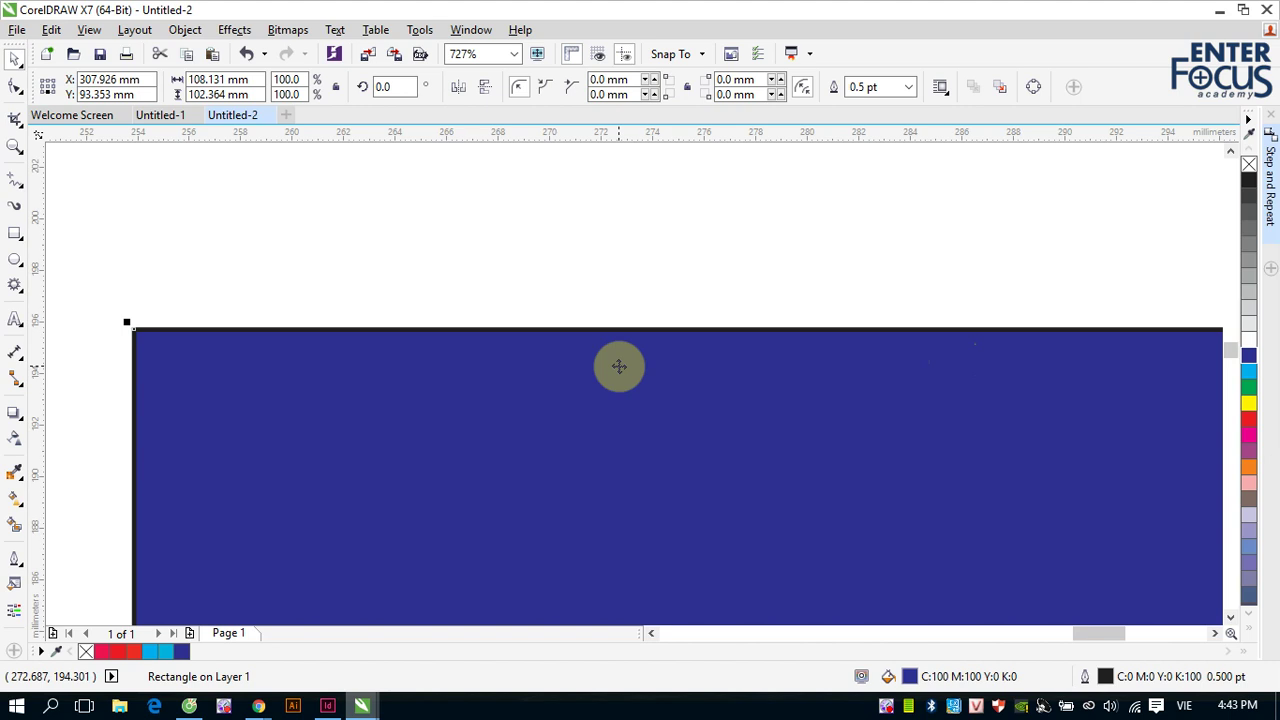
key("ctrl+z")
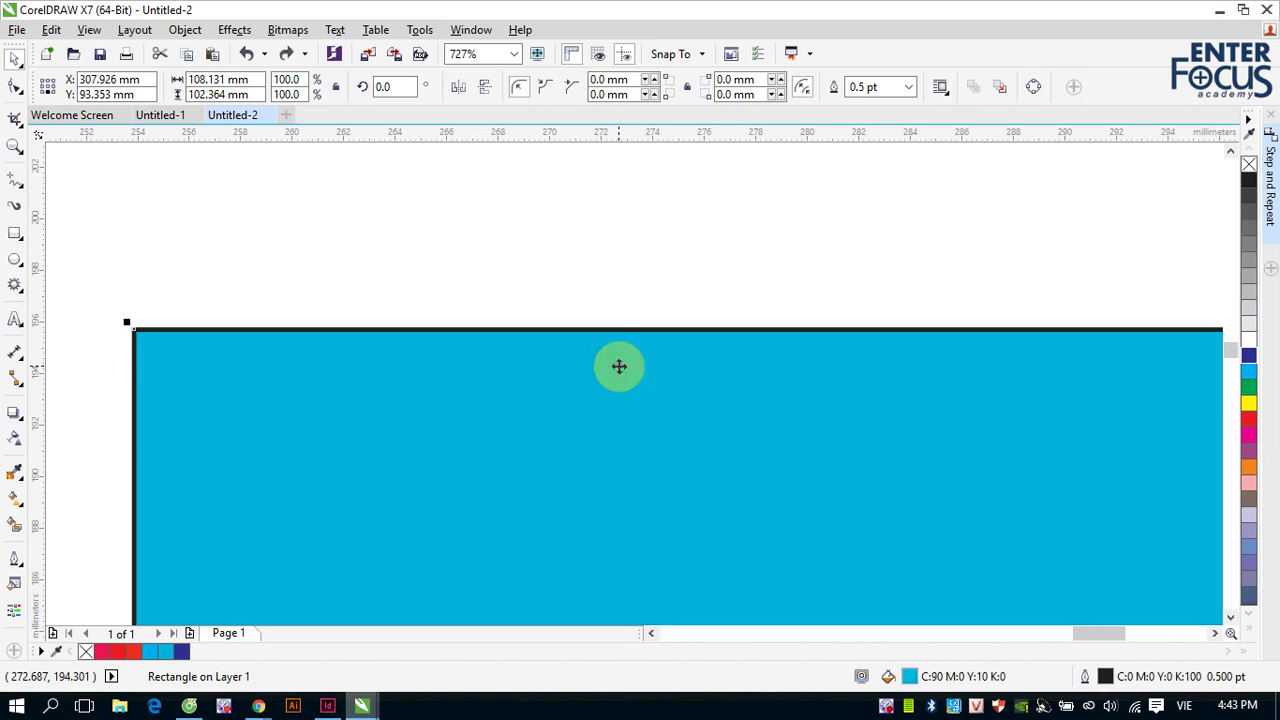
Step: Colour the rectangle's outline dark blue C:100 M:100 Y:0 K:0 and change it to its darker shade C:99 M:89 Y:31 K:58
right_click(1252, 362)
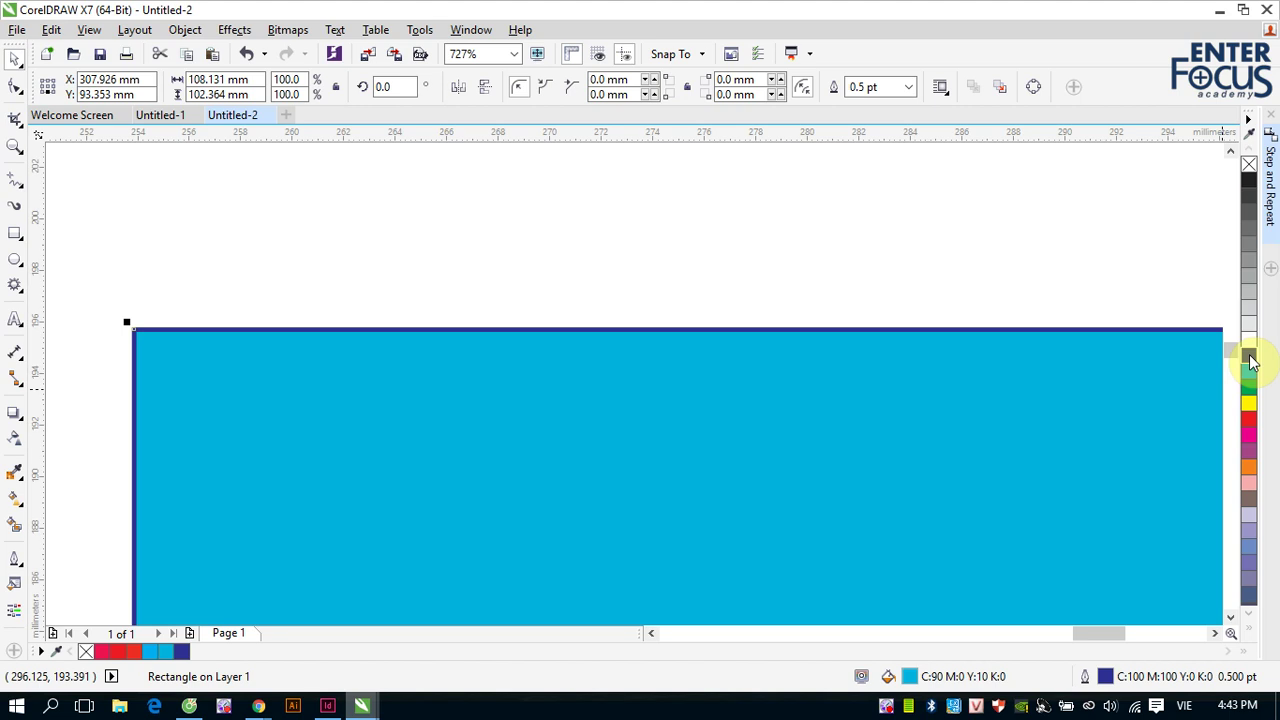
left_click(1250, 358)
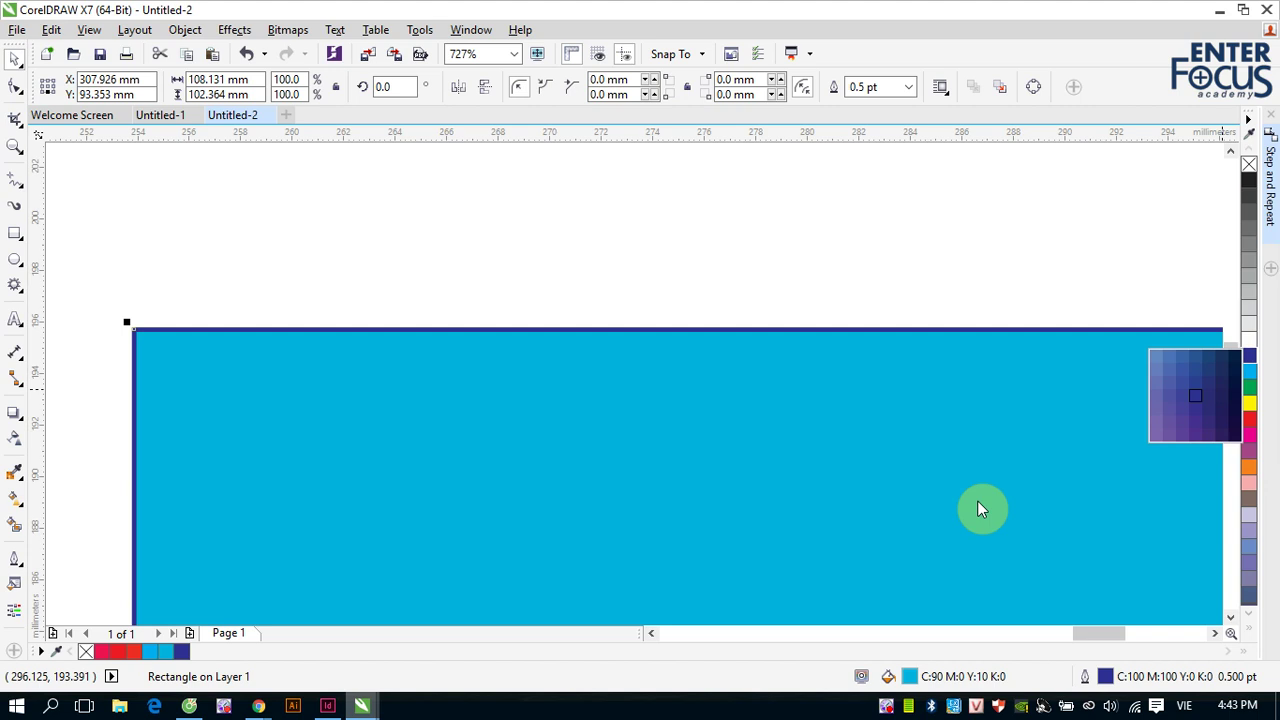
right_click(1233, 381)
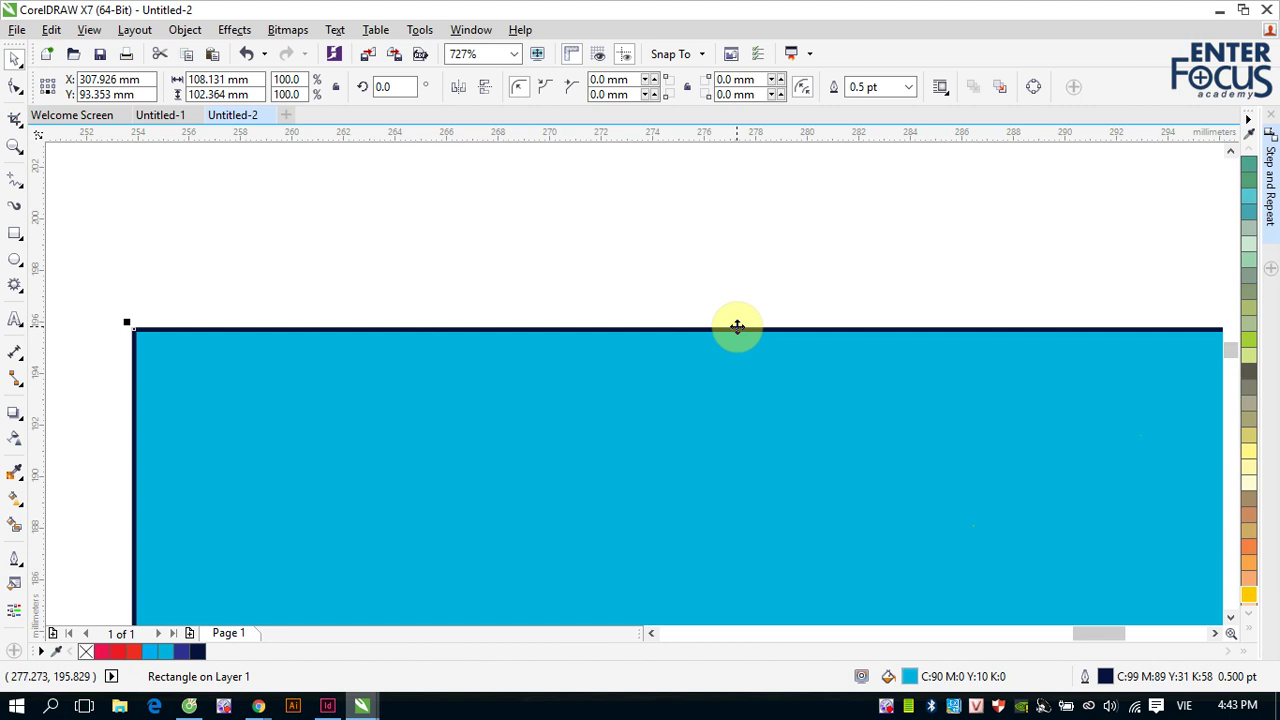
Step: Mix deep yellow from the palette into the rectangle's outline colour three times to get C:65 M:65 Y:55 K:38
right_click(1250, 598, "ctrl")
right_click(1250, 598, "ctrl")
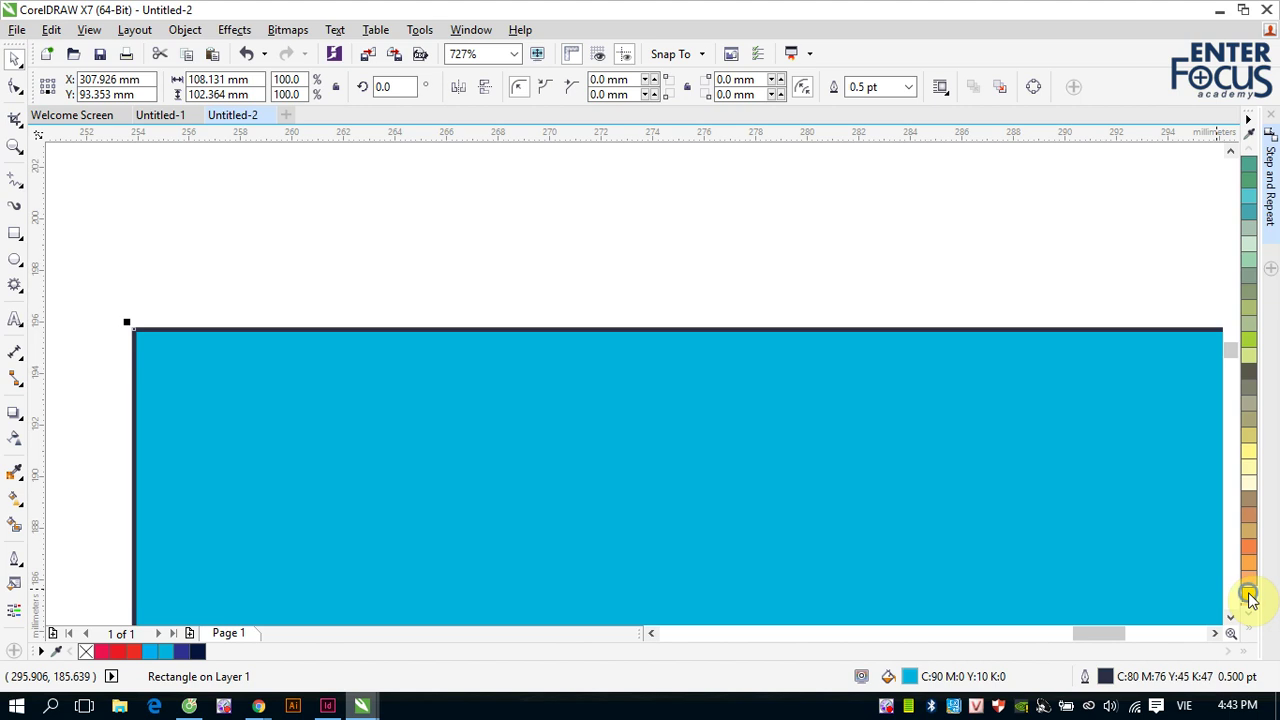
right_click(1250, 598, "ctrl")
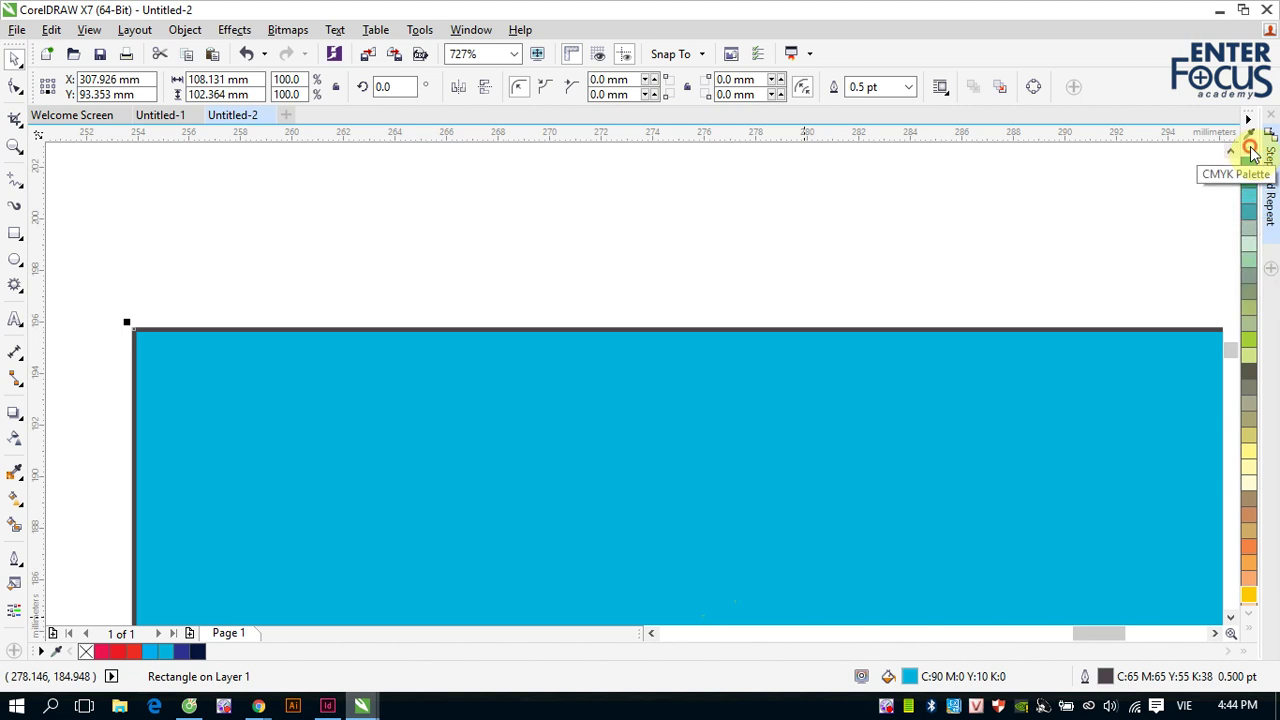
left_click(383, 177)
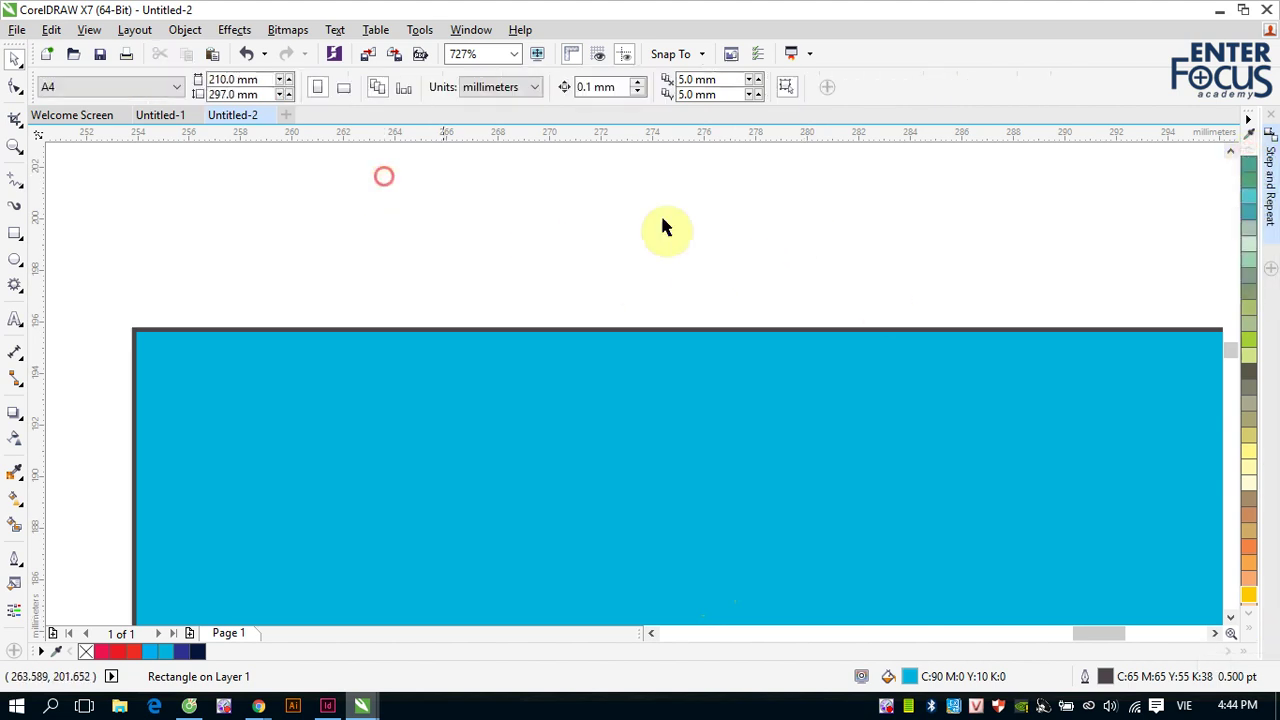
left_click(1250, 626)
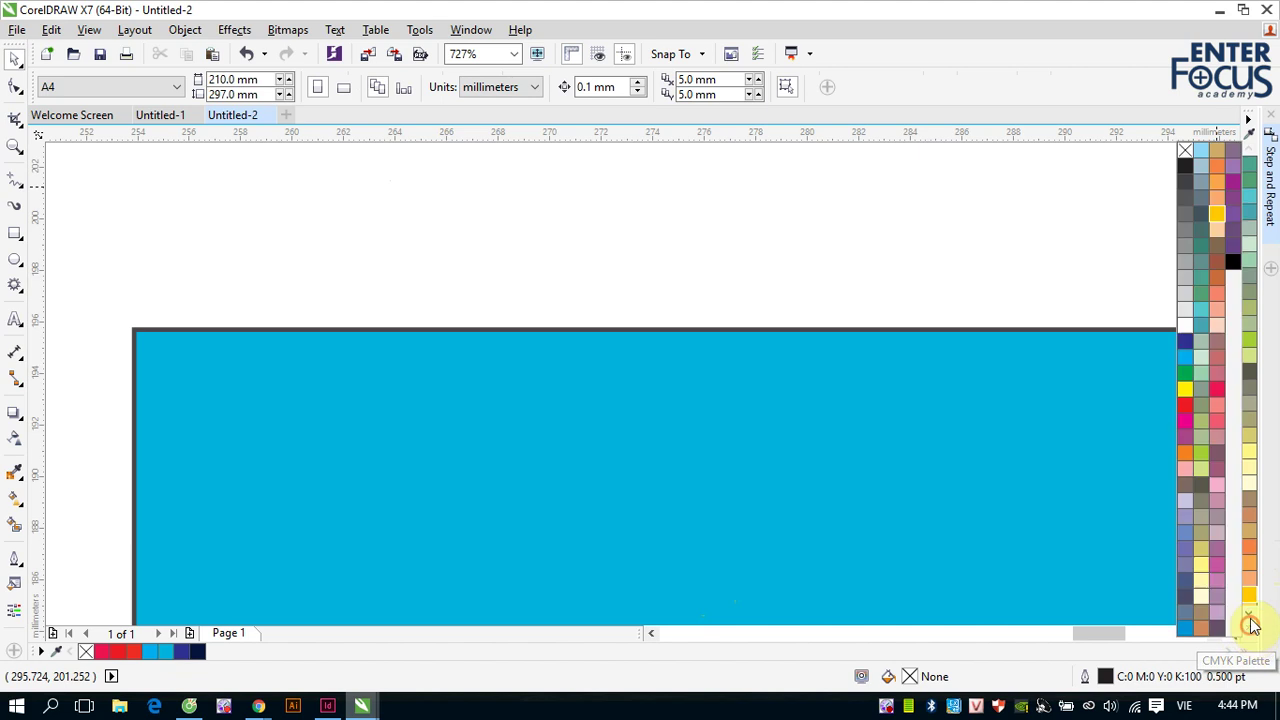
left_click(940, 368)
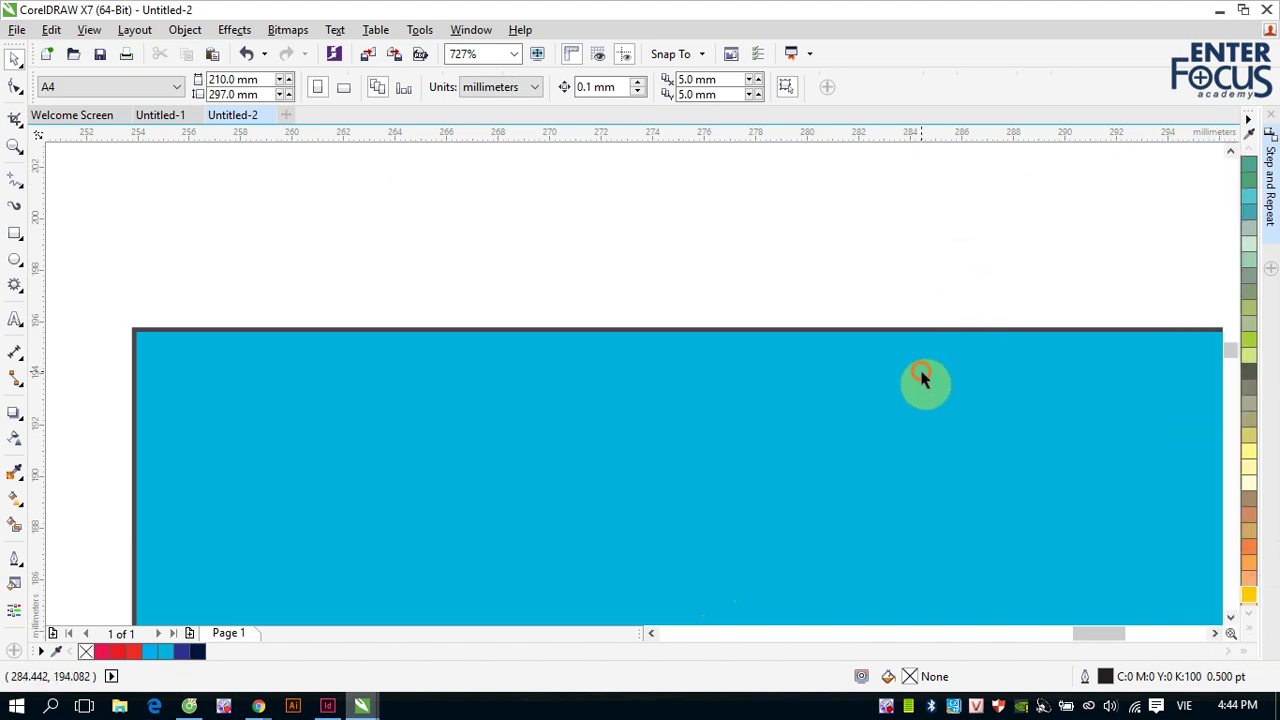
left_click(1249, 630)
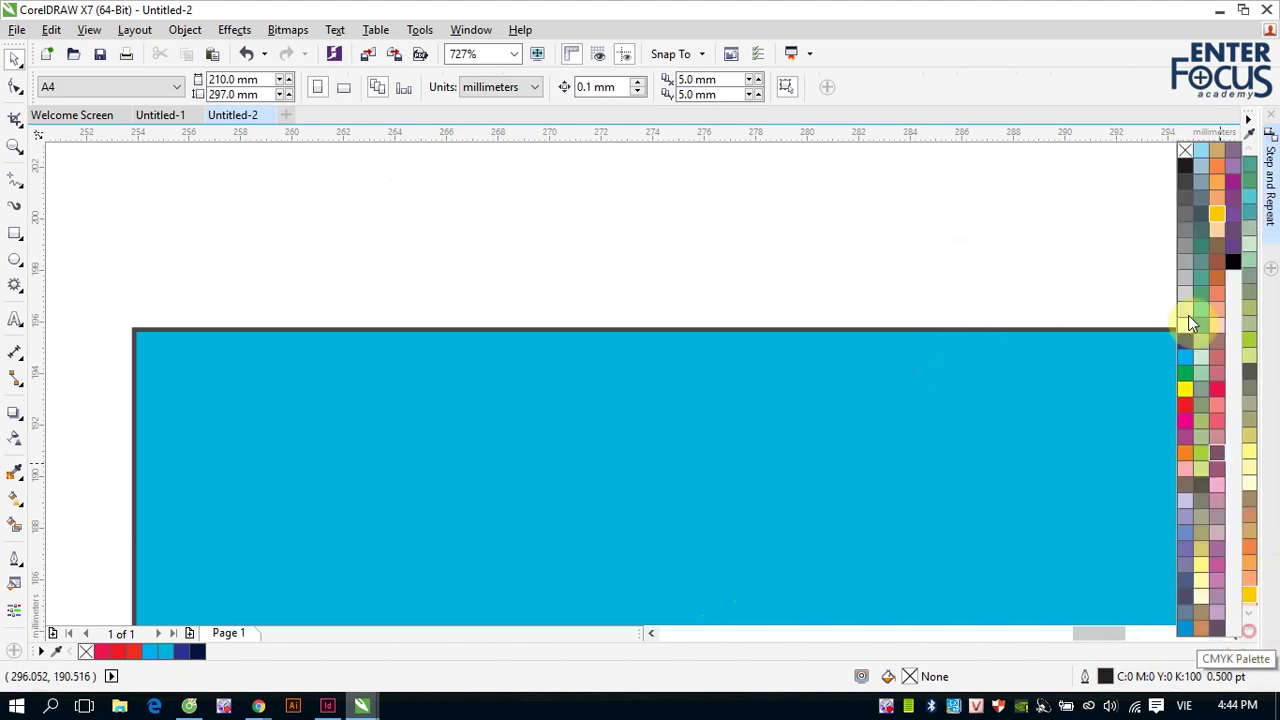
left_click(1181, 151)
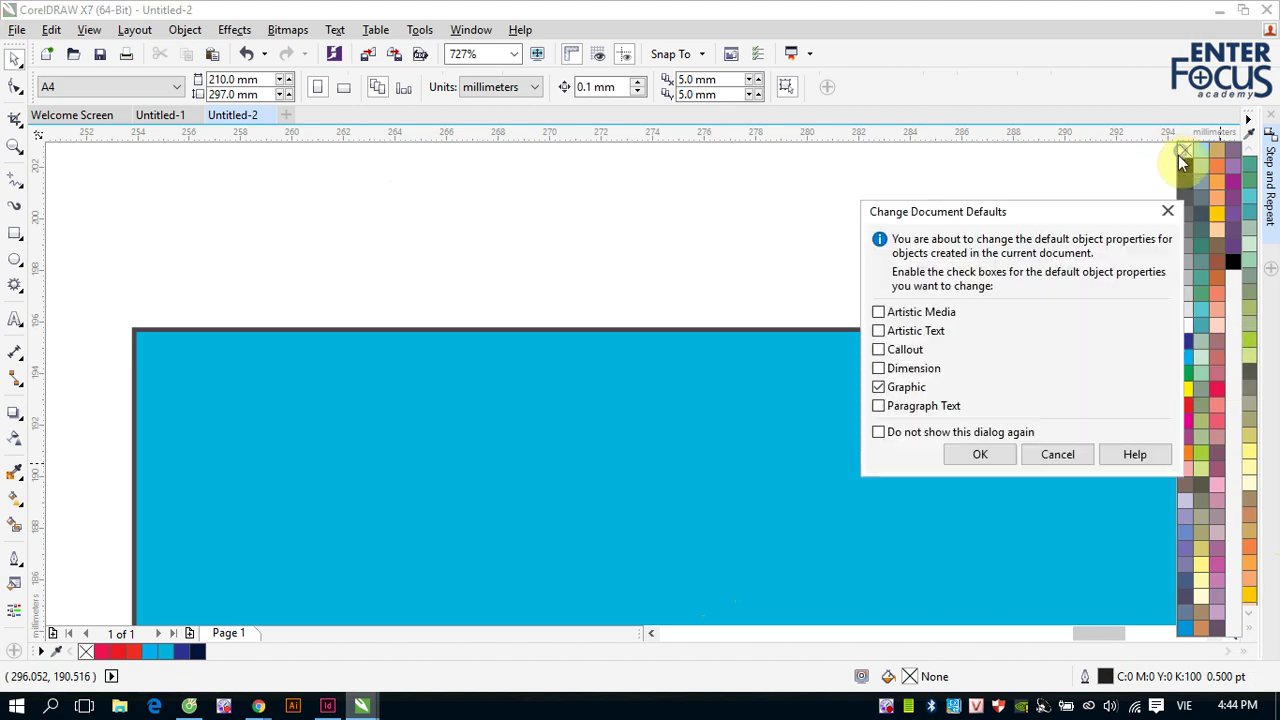
left_click(1057, 455)
left_click(597, 349)
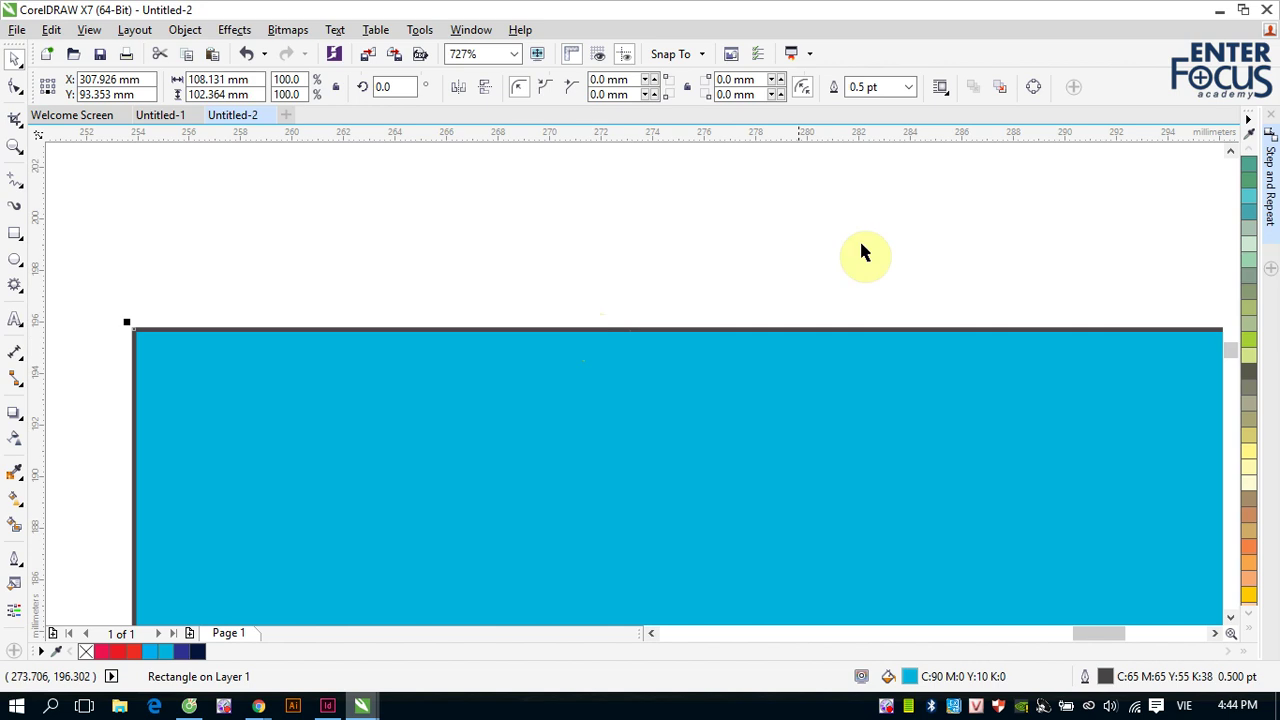
Step: Remove the outline of the rectangle outside the page and give it a new outline width of 10.0 pt
left_click(1249, 630)
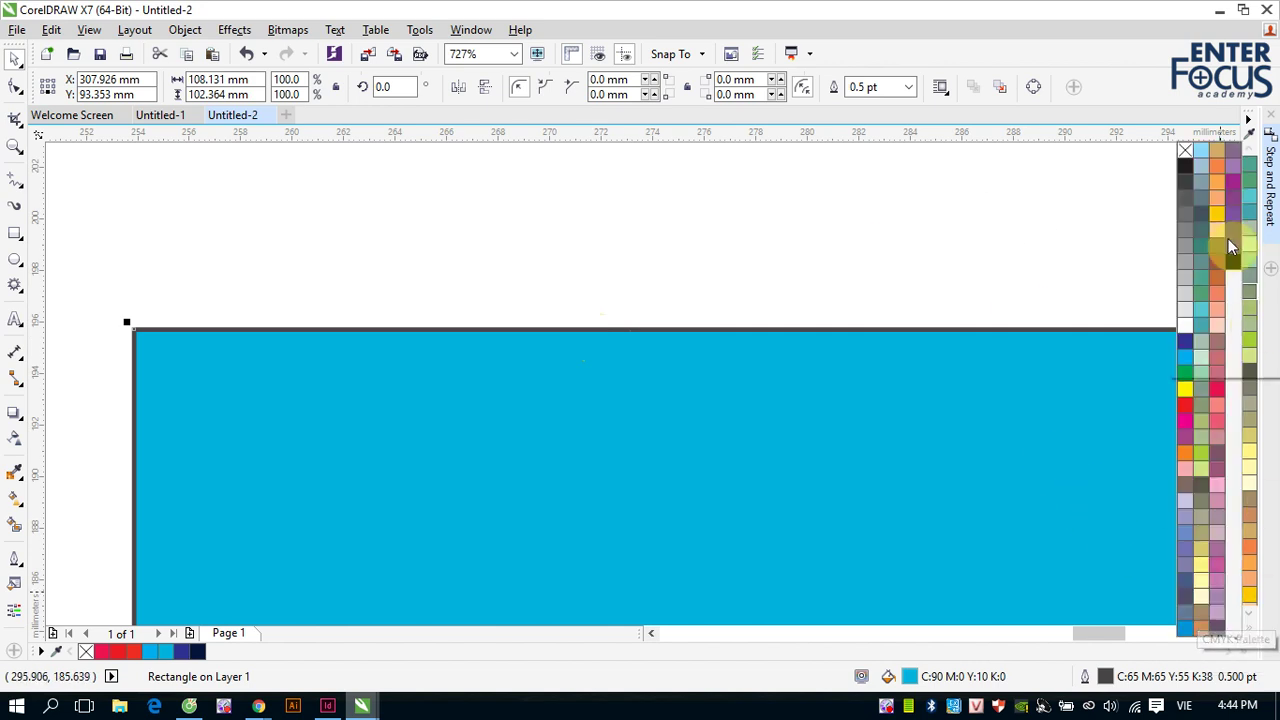
right_click(1182, 153)
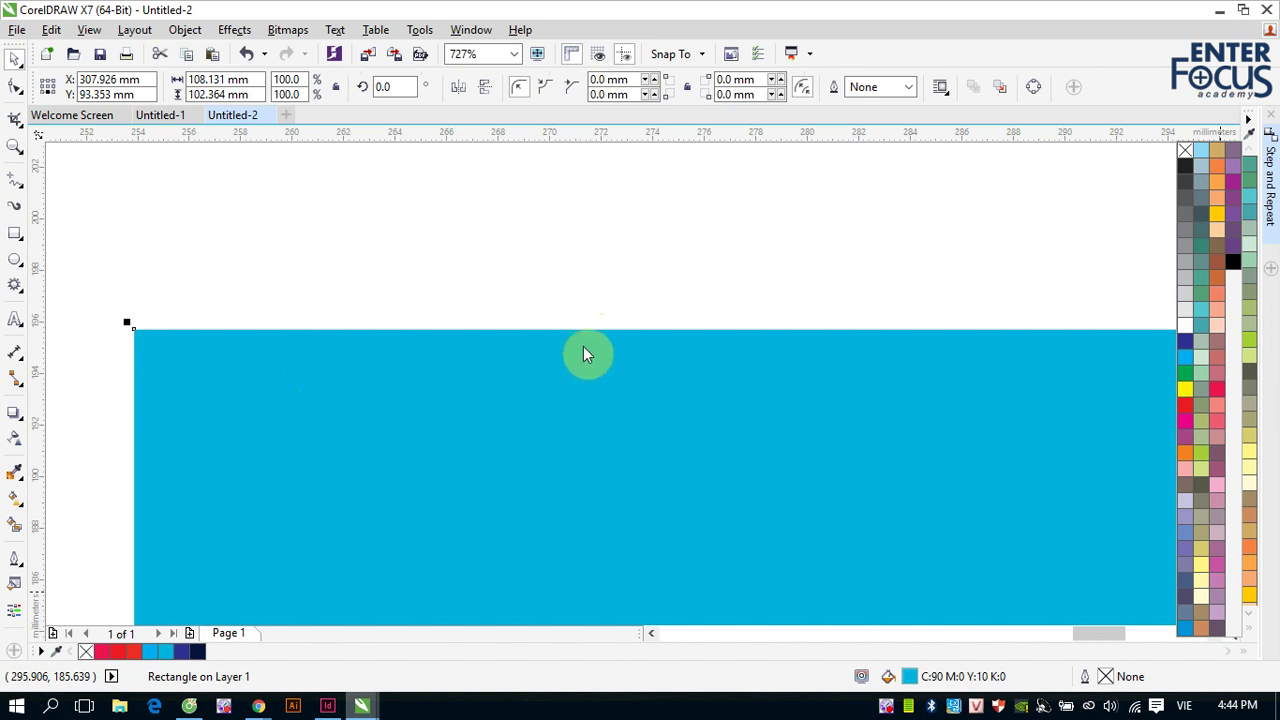
left_click(912, 88)
left_click(911, 88)
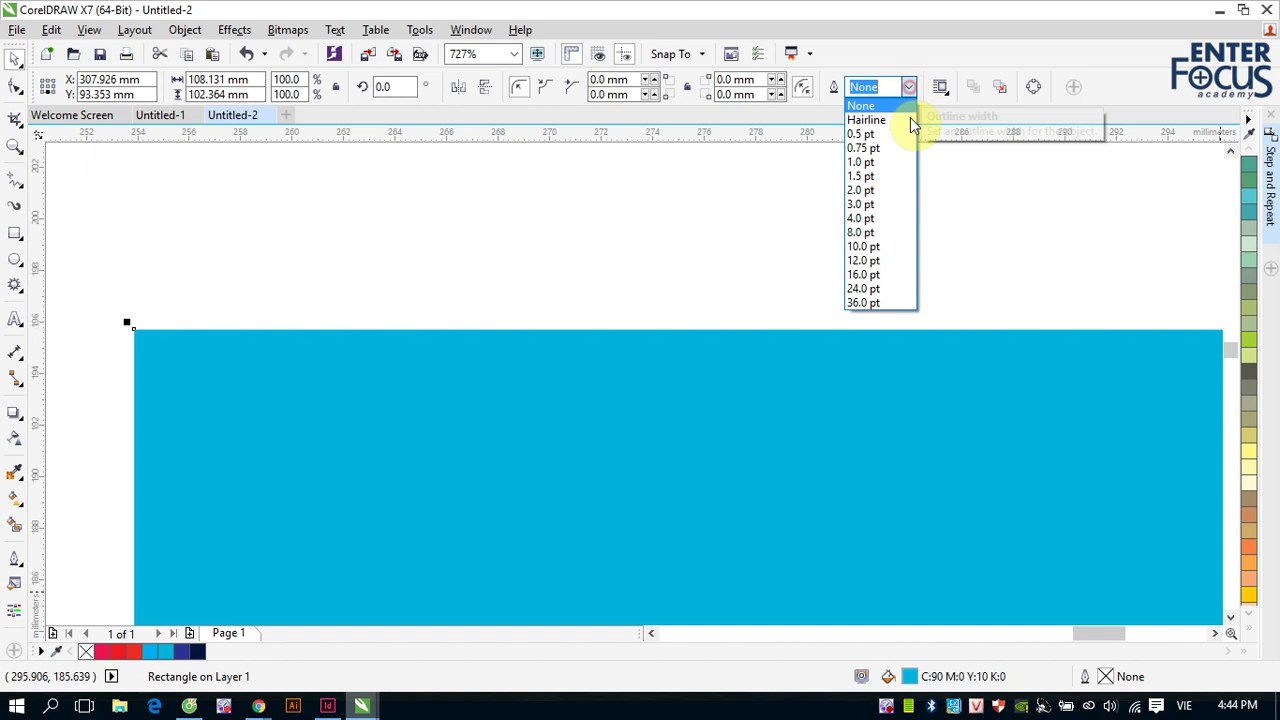
left_click(862, 246)
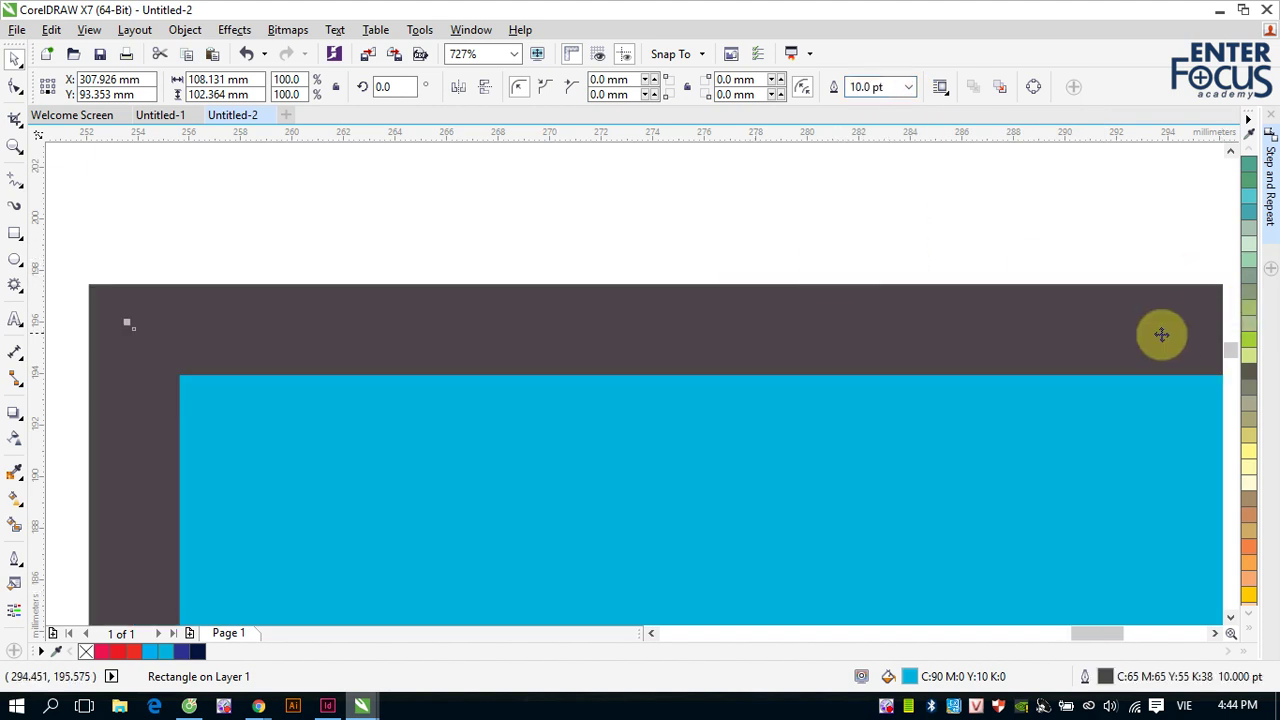
Step: Colour the outline of the rectangle outside the page red C:0 M:100 Y:100 K:0
left_click(1249, 630)
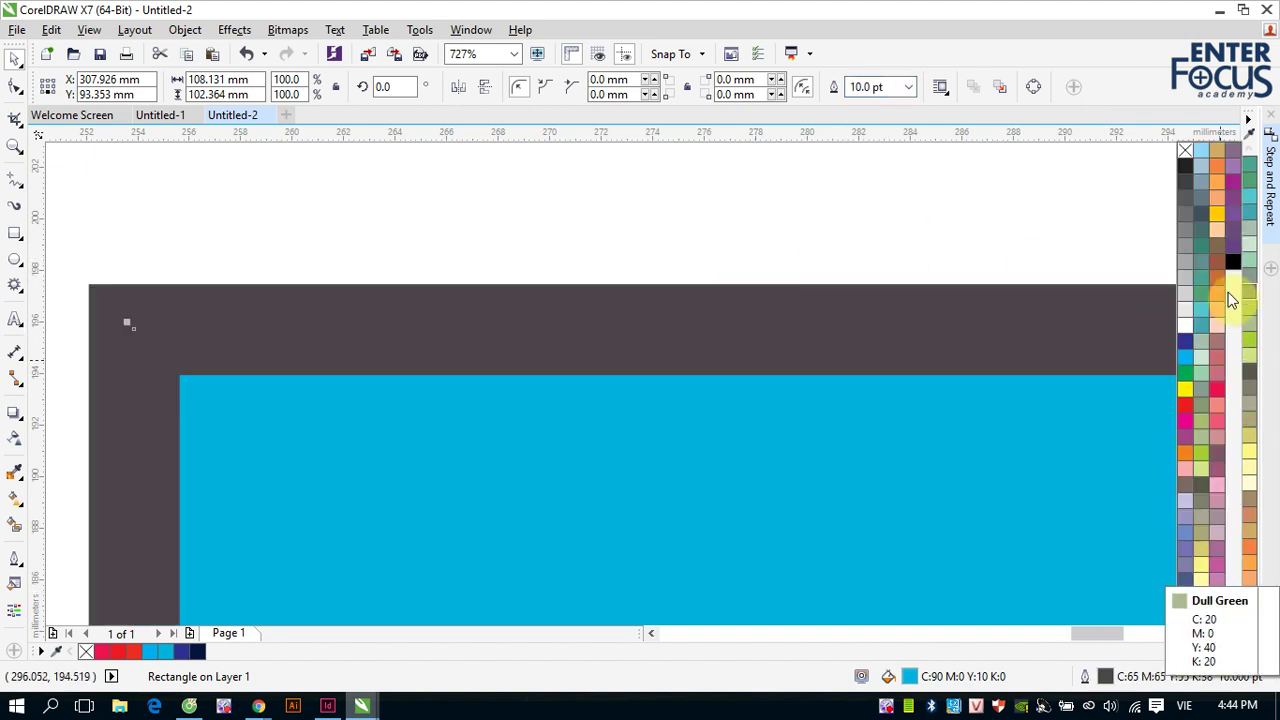
right_click(1185, 409)
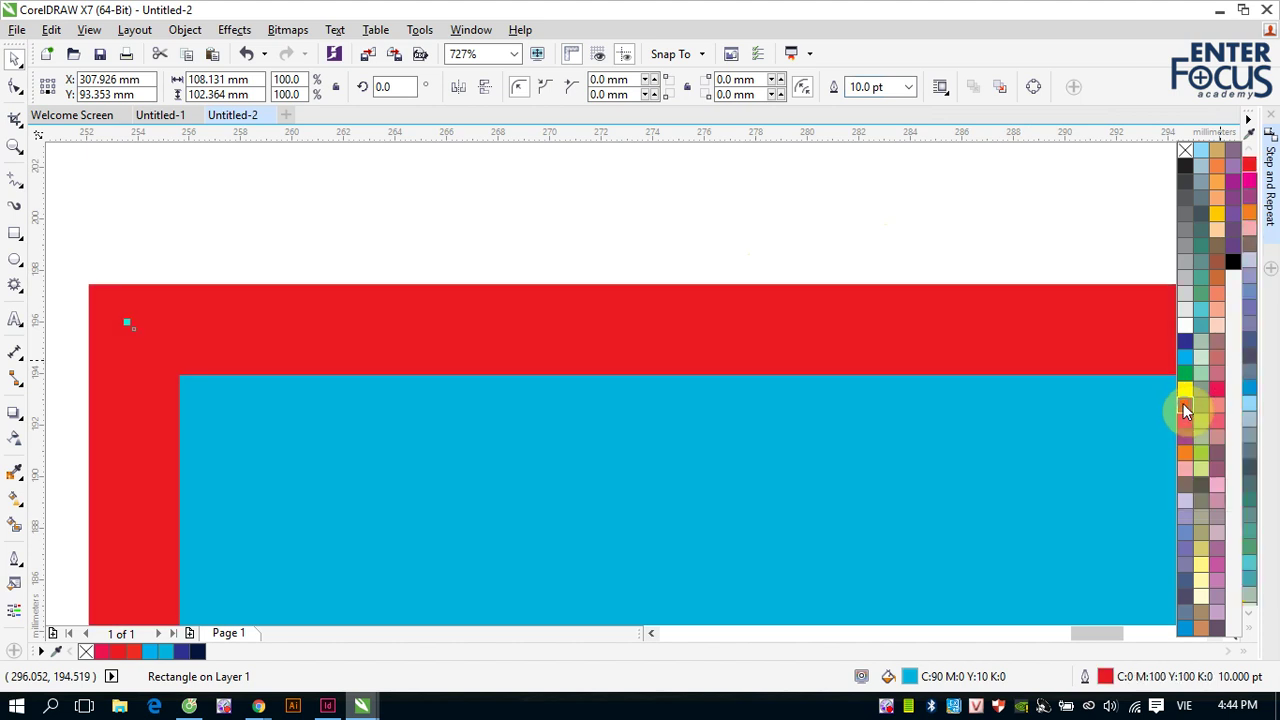
scroll(800, 220, "down", 5)
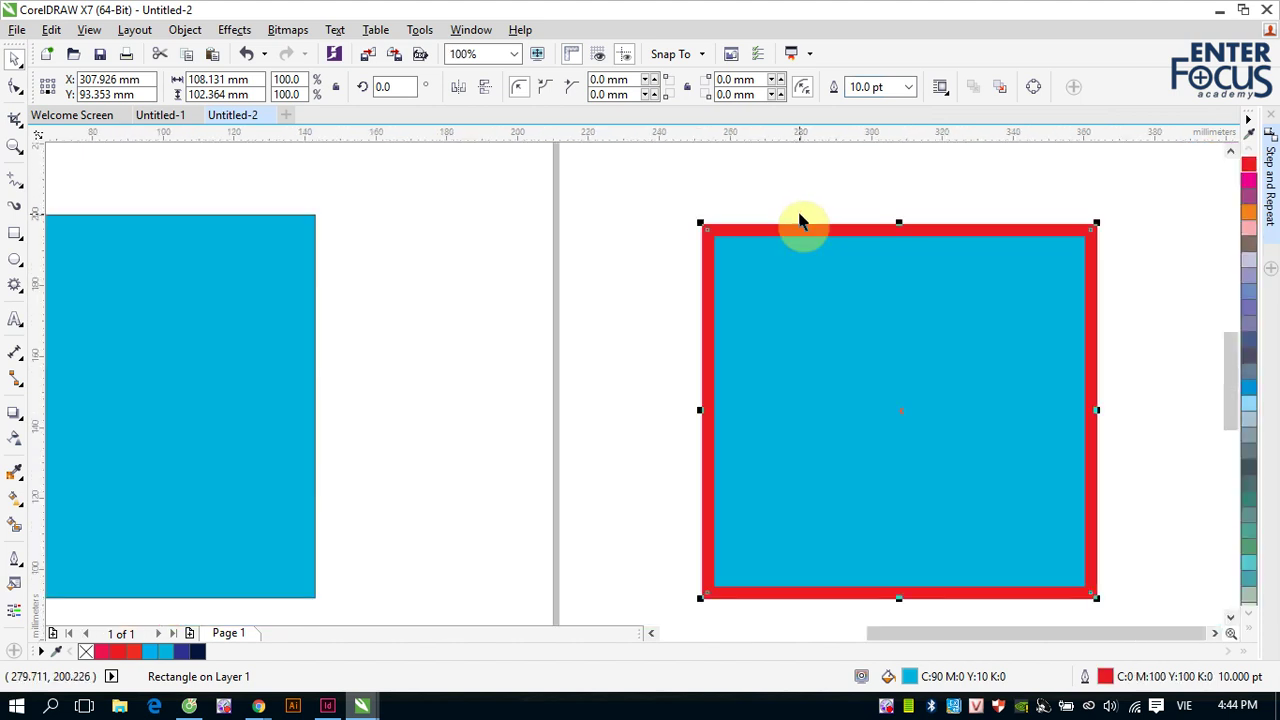
scroll(797, 208, "down", 1)
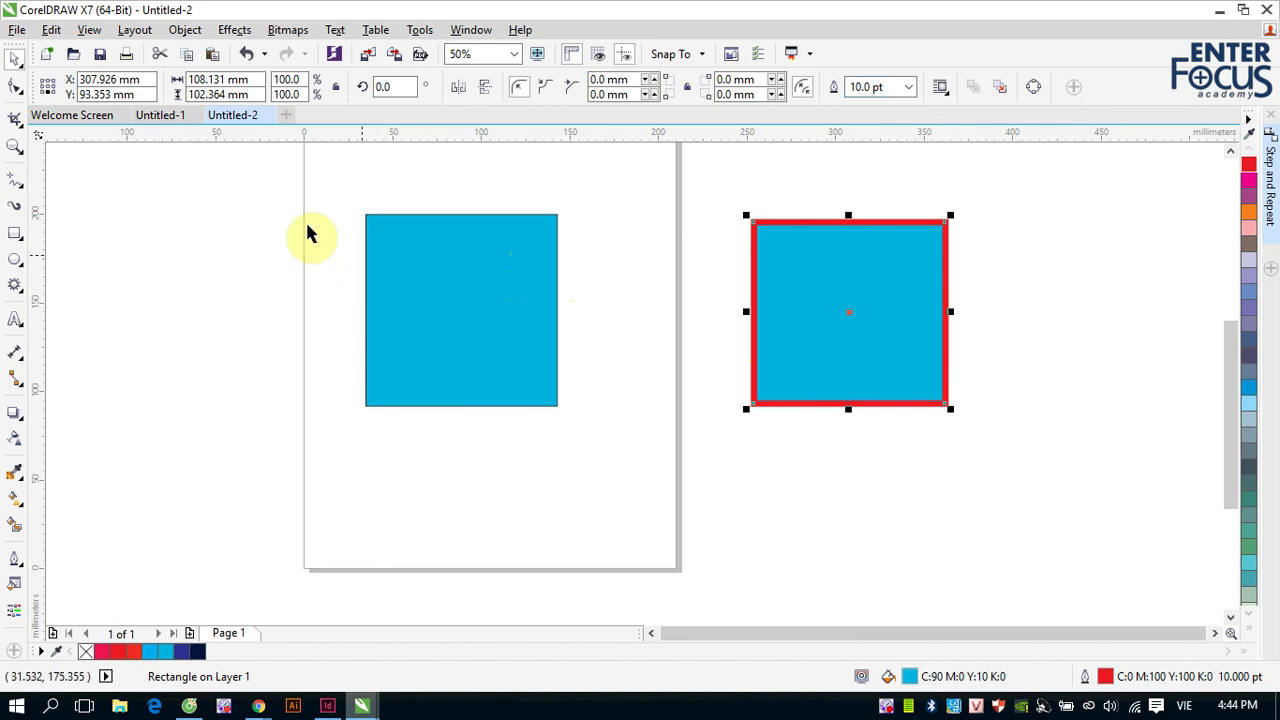
left_click(185, 300)
left_click(414, 266)
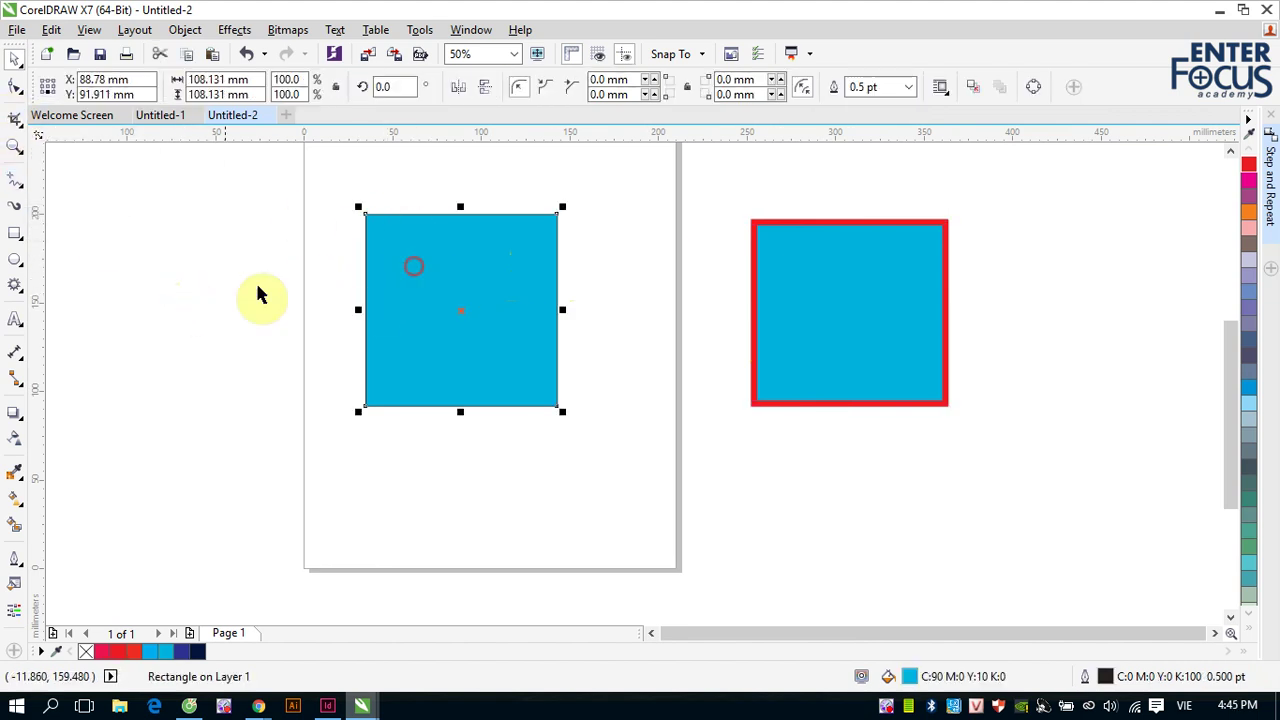
left_click(51, 29)
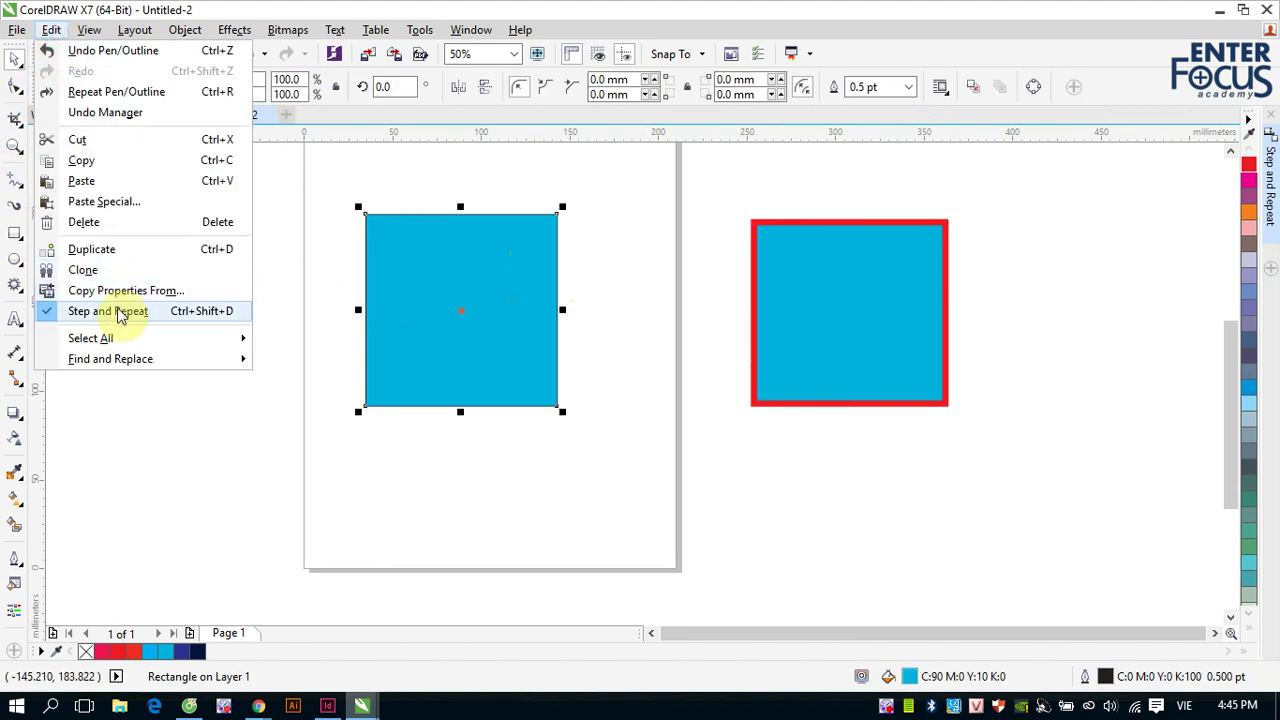
left_click(127, 292)
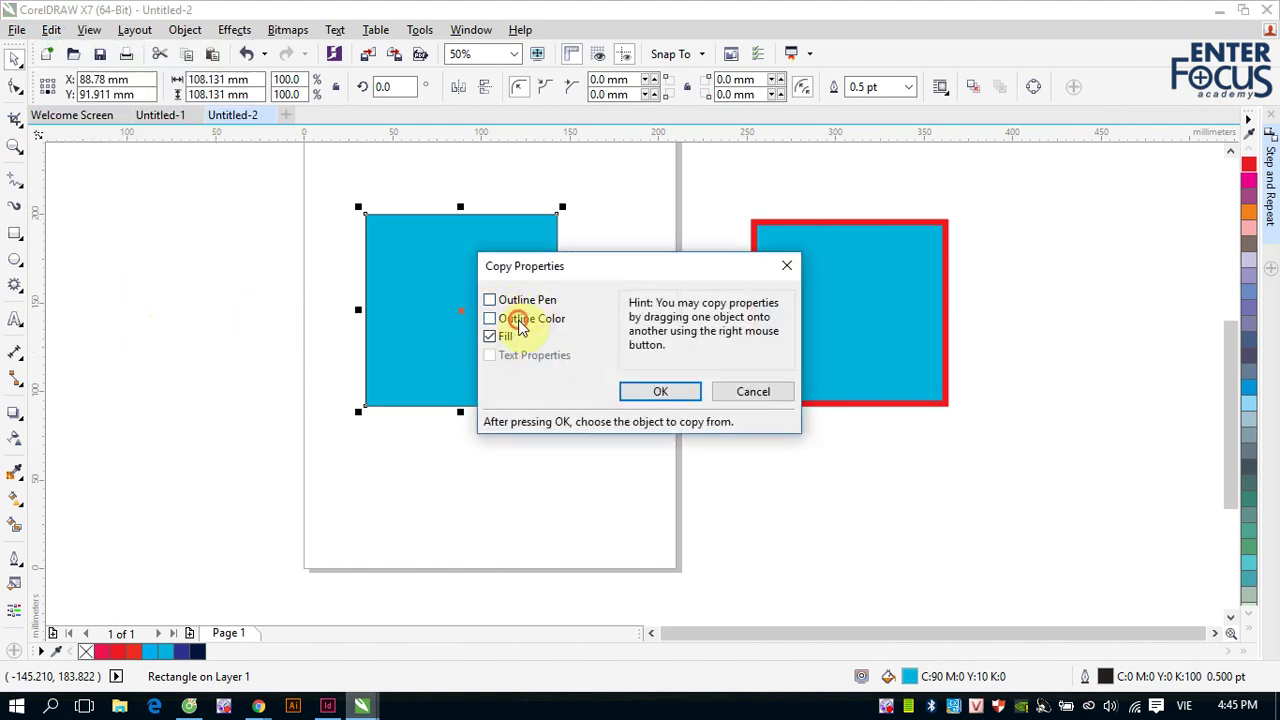
left_click(518, 320)
left_click(535, 304)
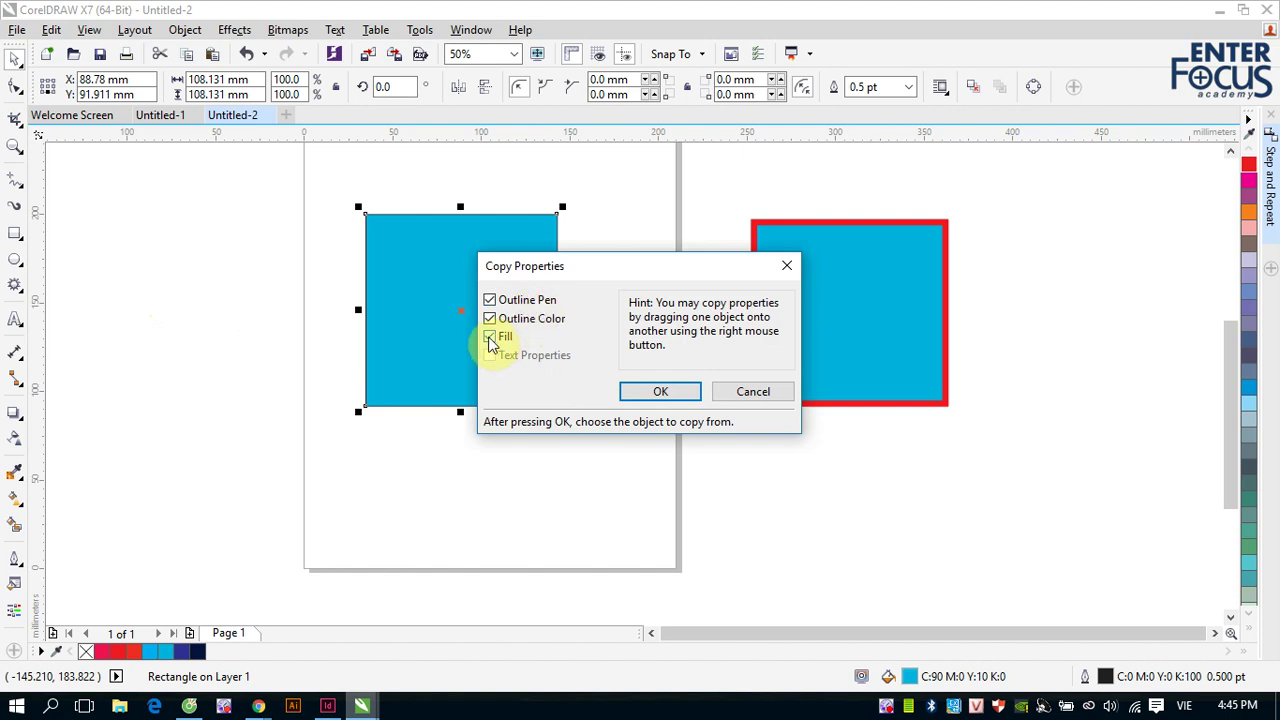
left_click(740, 392)
left_click(718, 459)
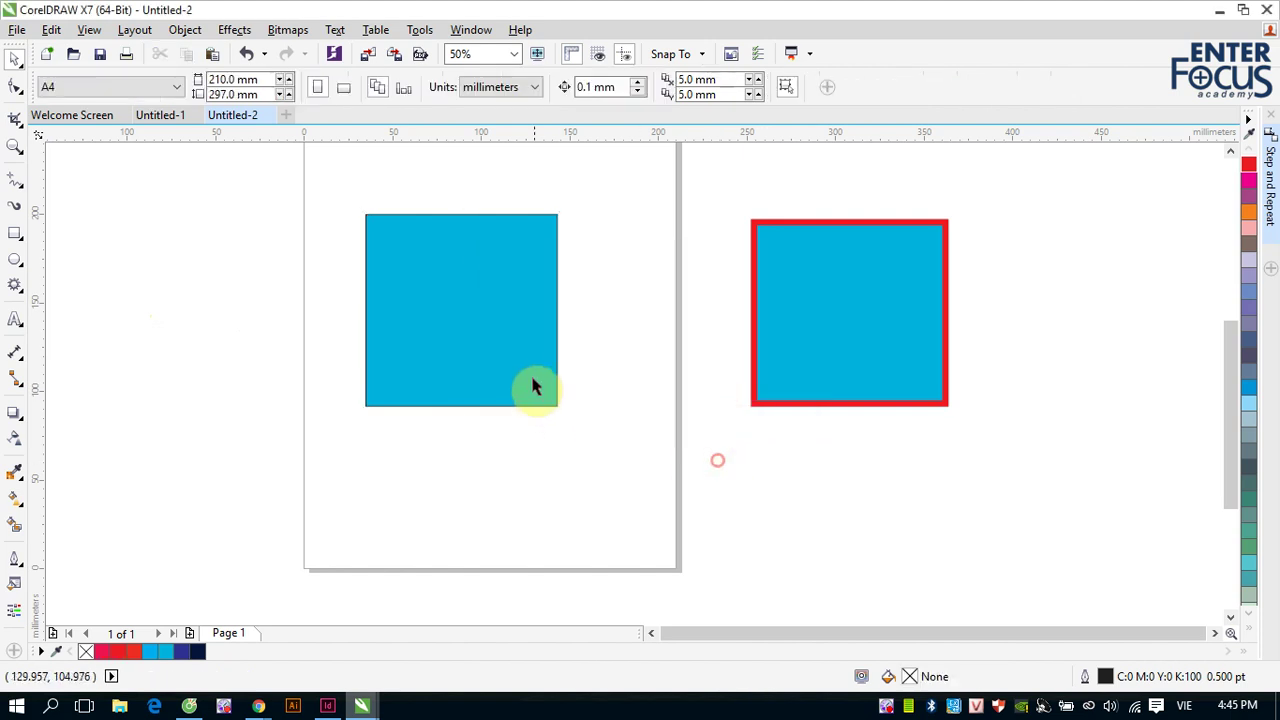
Step: Fill the square on the page with orange C:0 M:60 Y:100 K:0 and copy the blue rectangle's outline pen and outline colour onto it
left_click(531, 377)
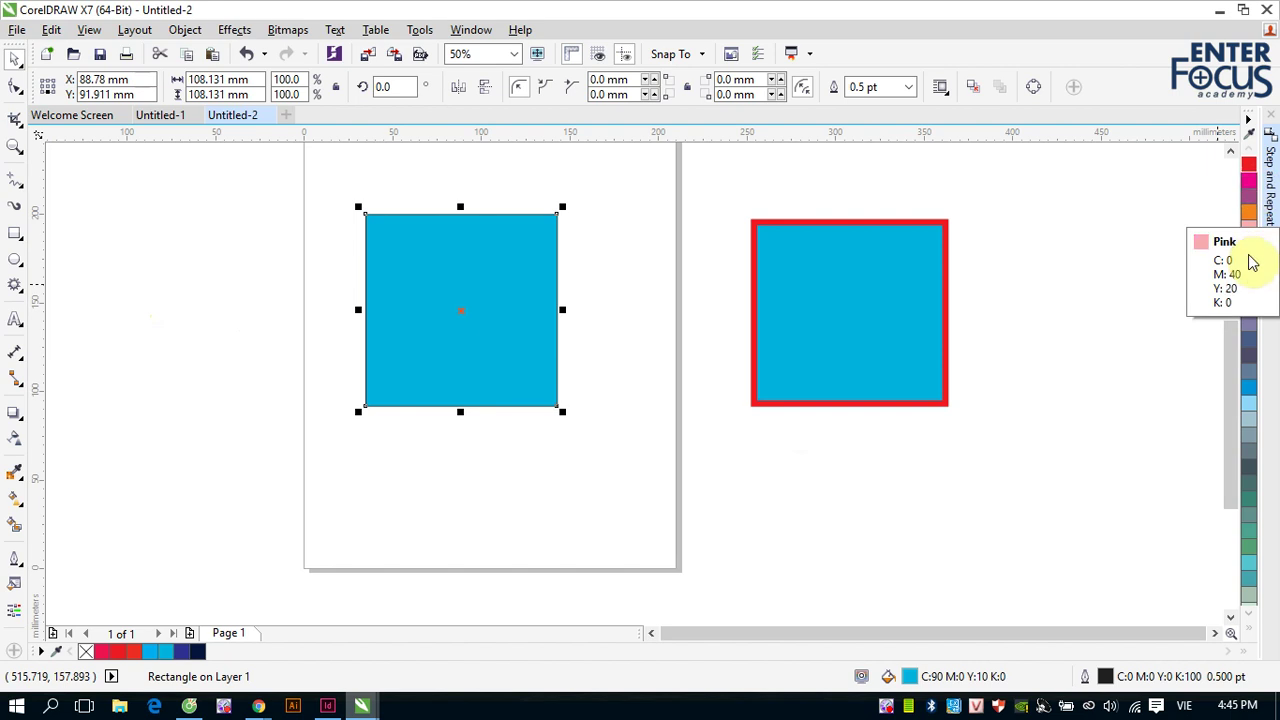
left_click(1249, 214)
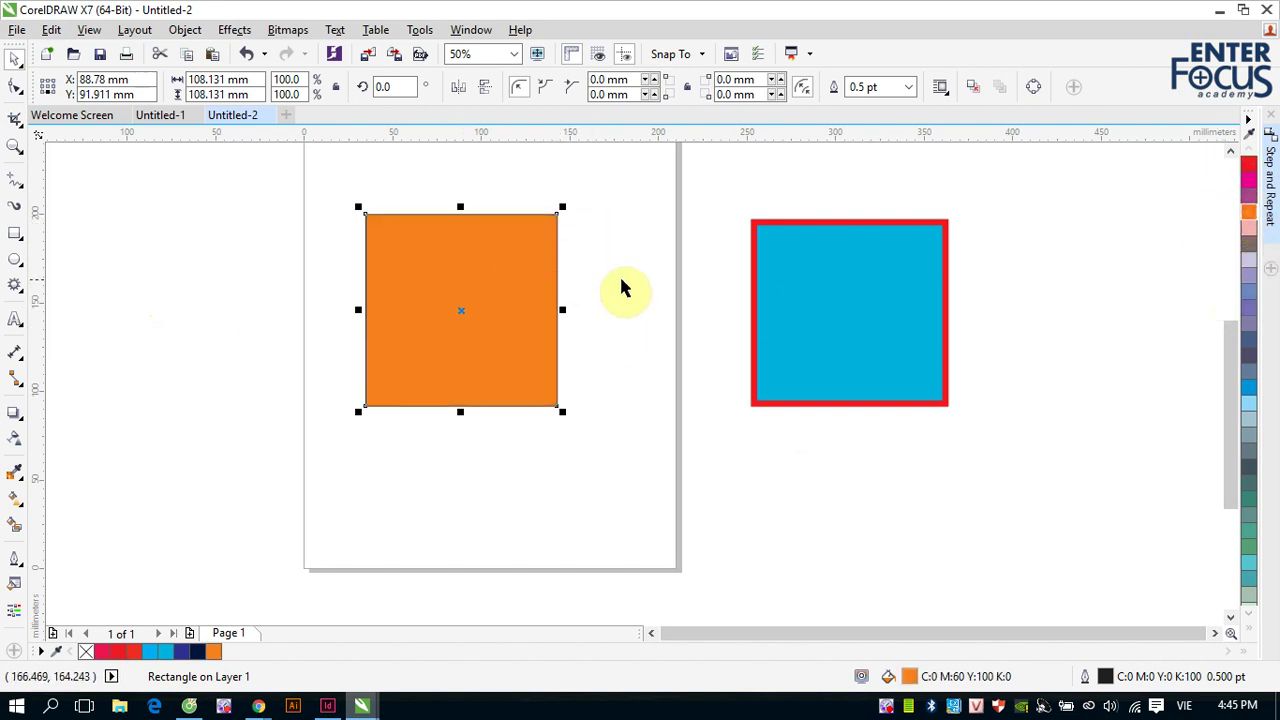
left_click(51, 29)
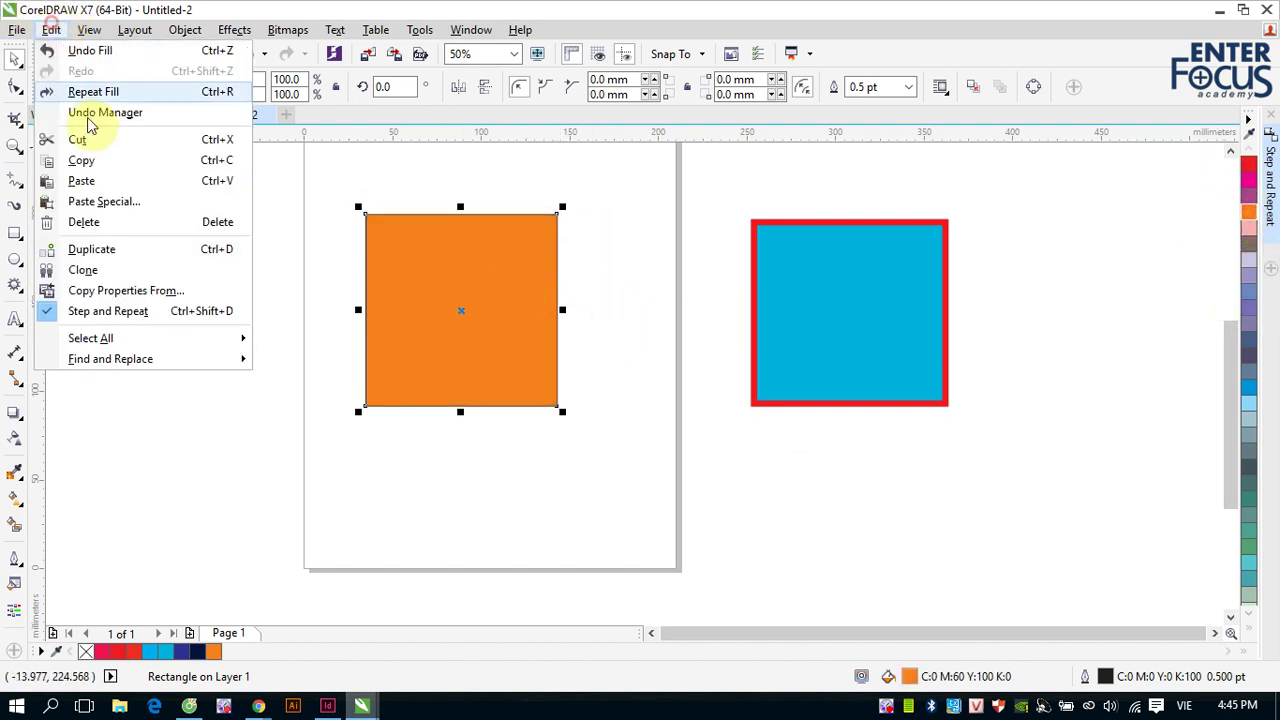
left_click(119, 291)
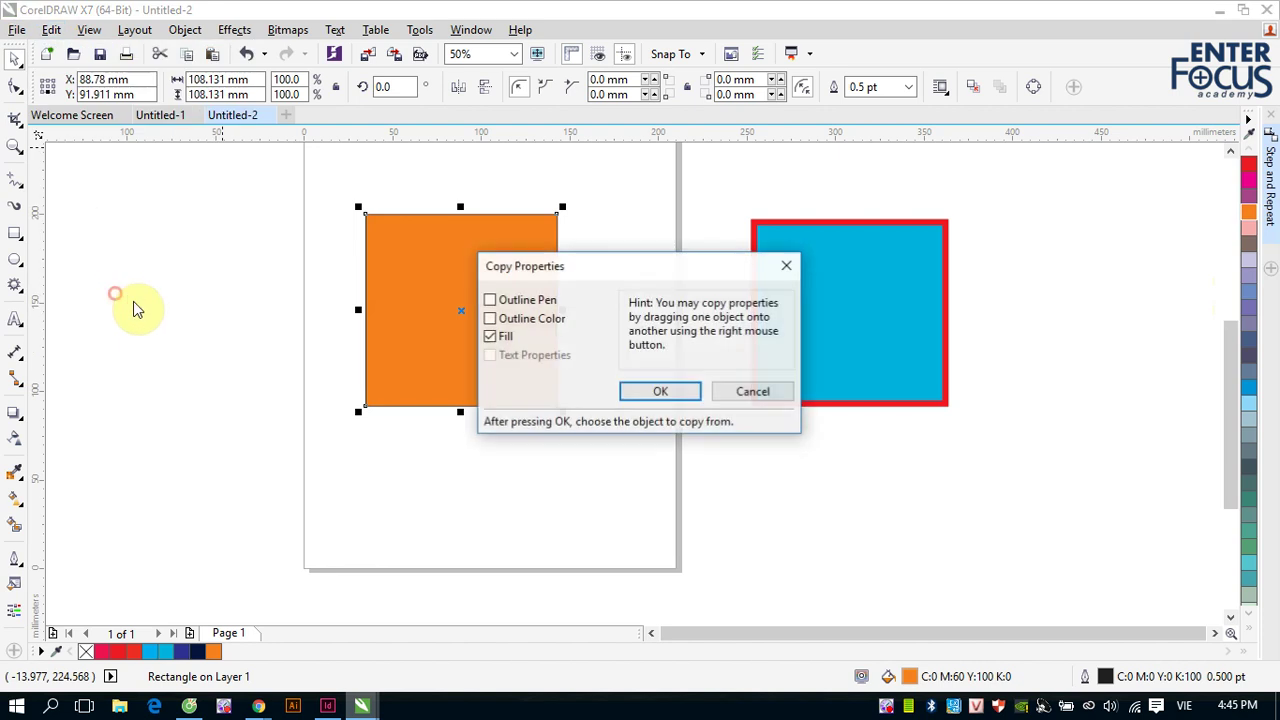
left_click(490, 338)
left_click(490, 338)
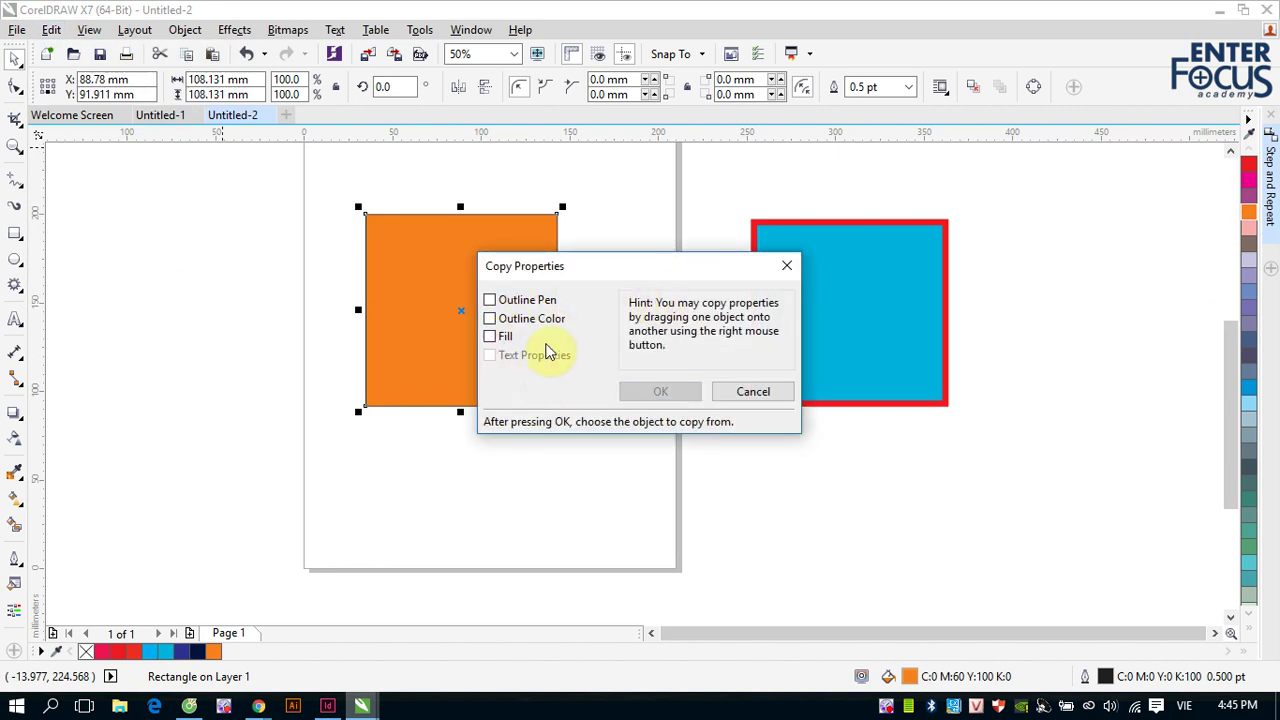
left_click(516, 300)
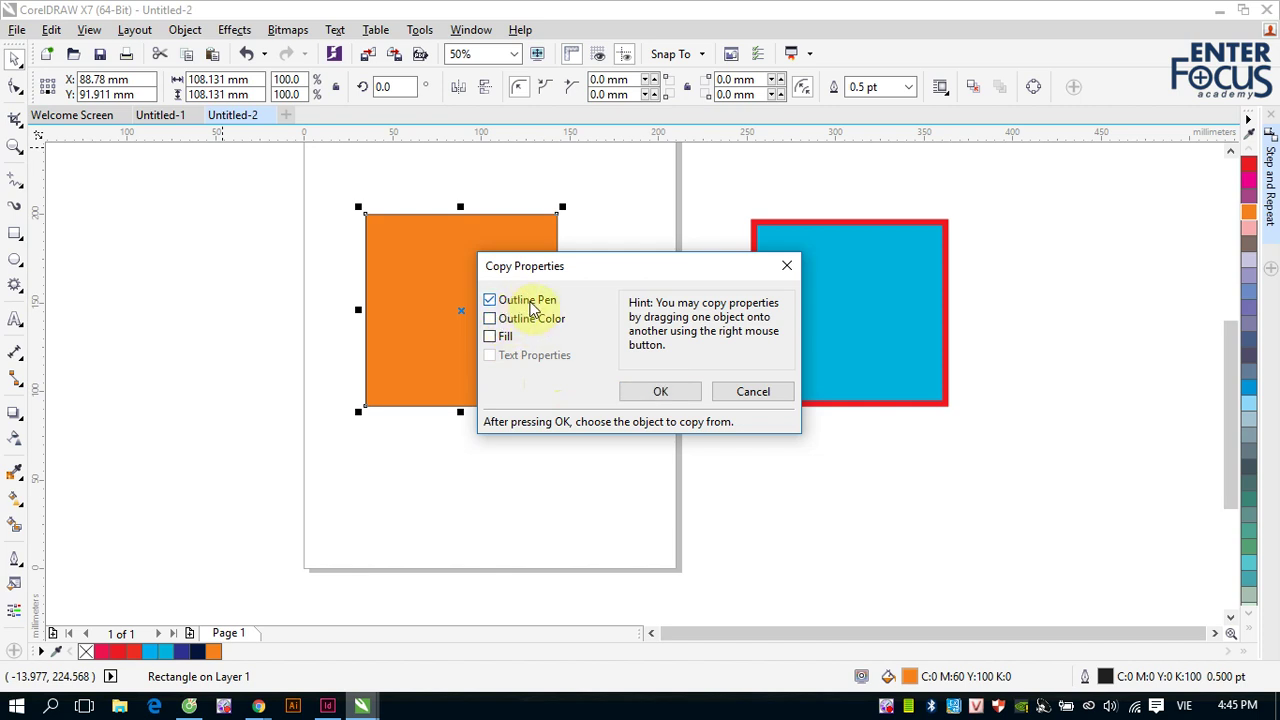
left_click(521, 320)
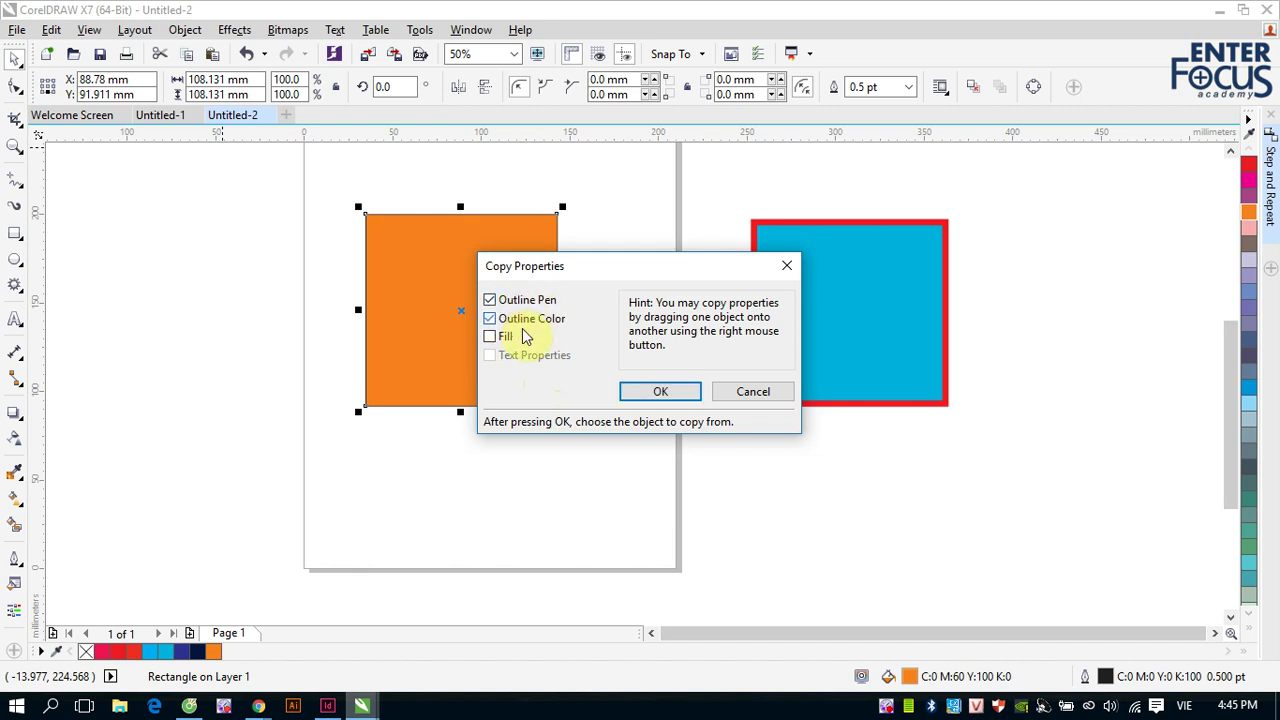
left_click(660, 392)
left_click(785, 318)
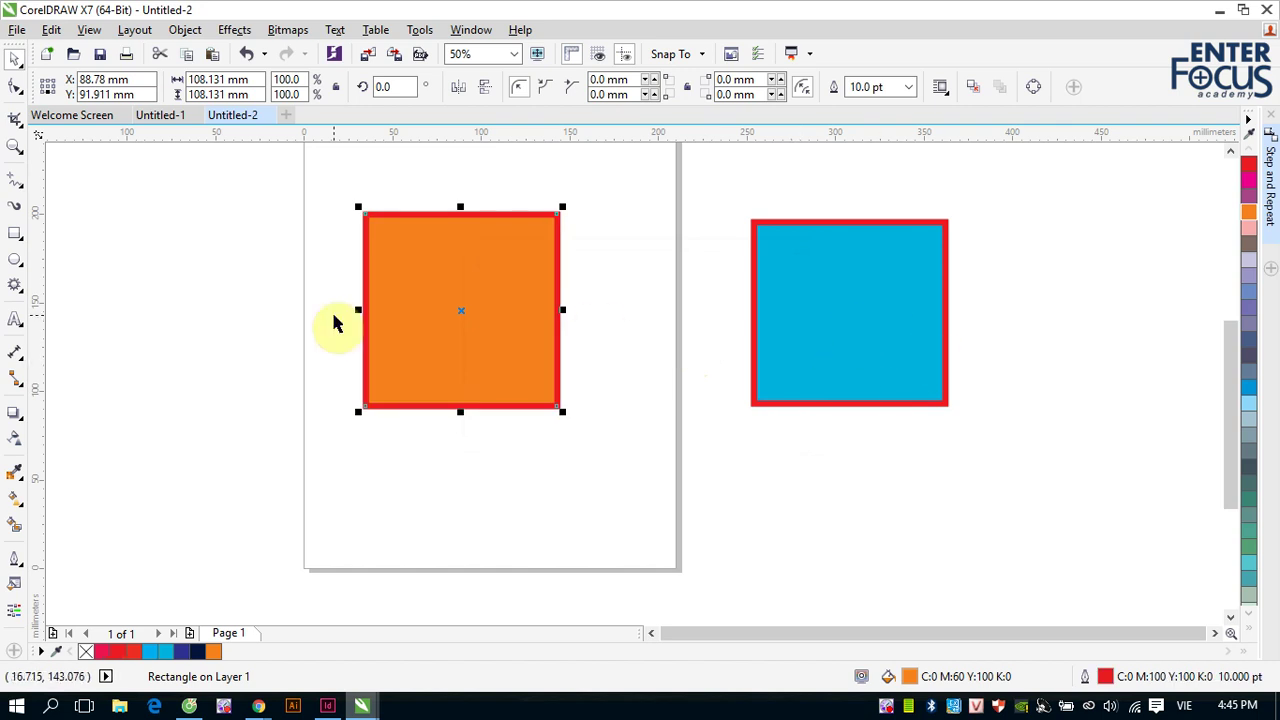
left_click(257, 278)
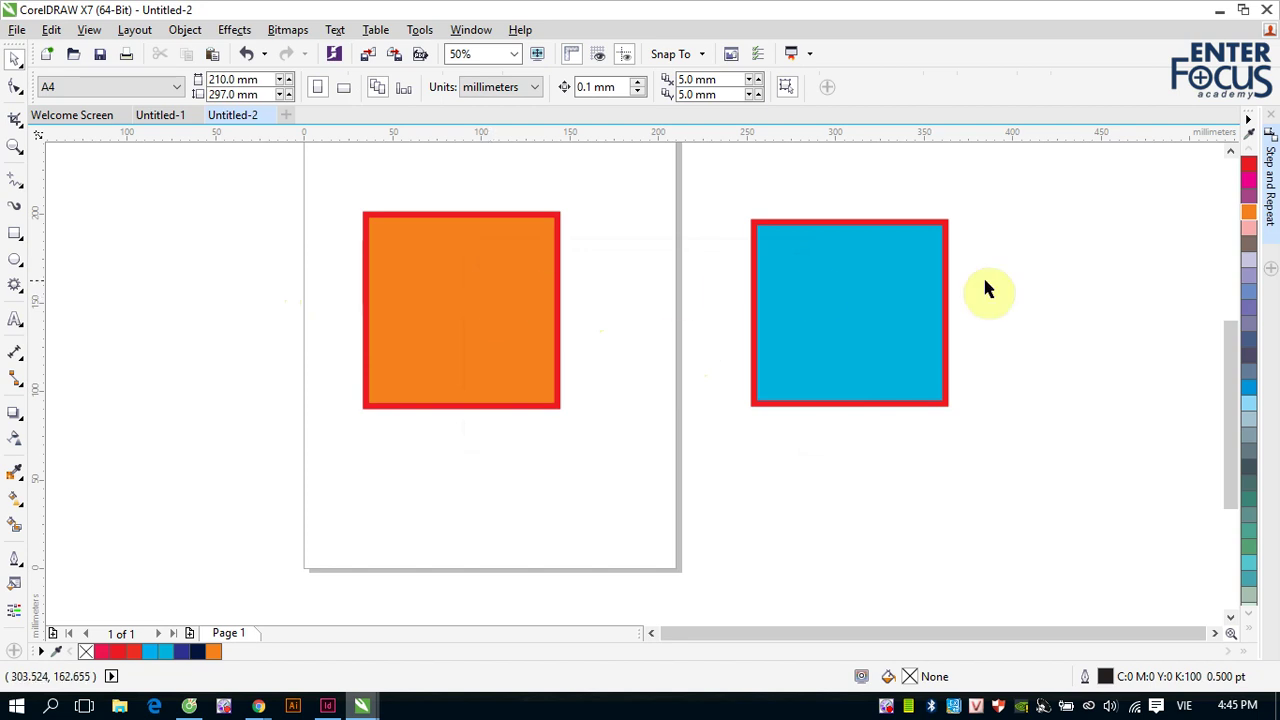
Step: Colour the blue rectangle's outline magenta C:0 M:100 Y:0 K:0 and transfer that colour to the orange square's outline with the Color Eyedropper
left_click(903, 263)
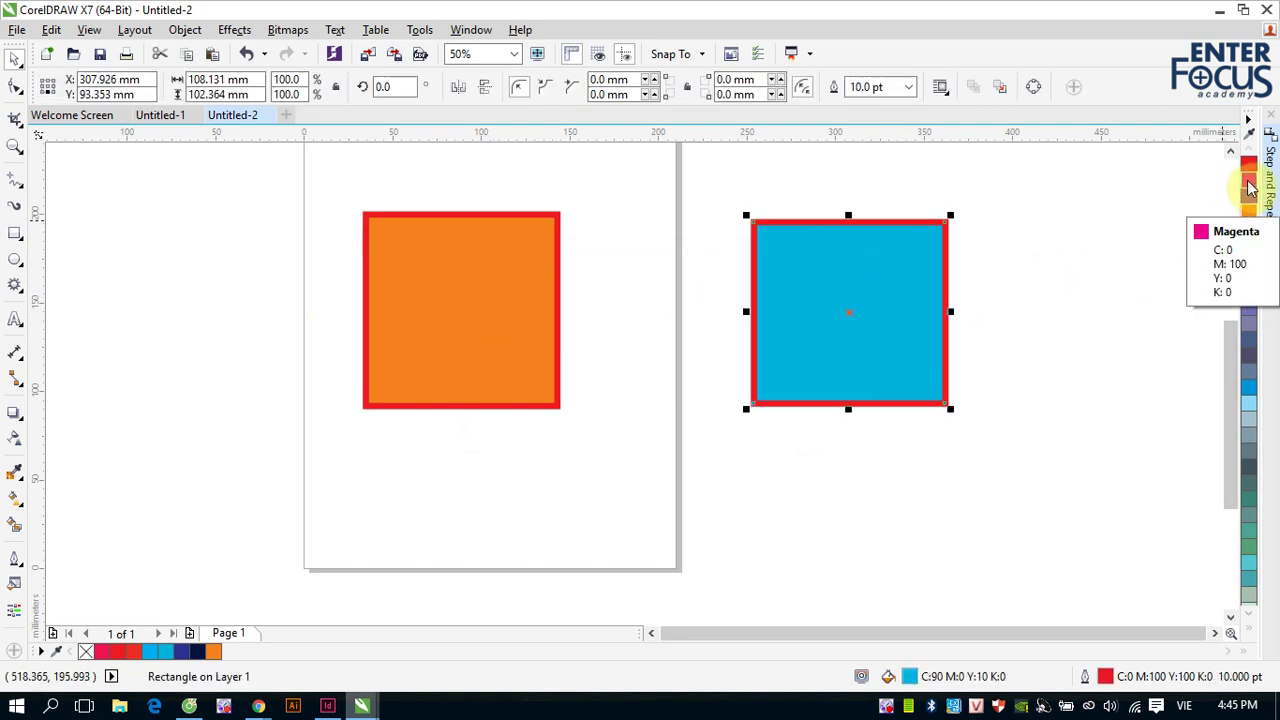
left_click_drag(1249, 186, 817, 220)
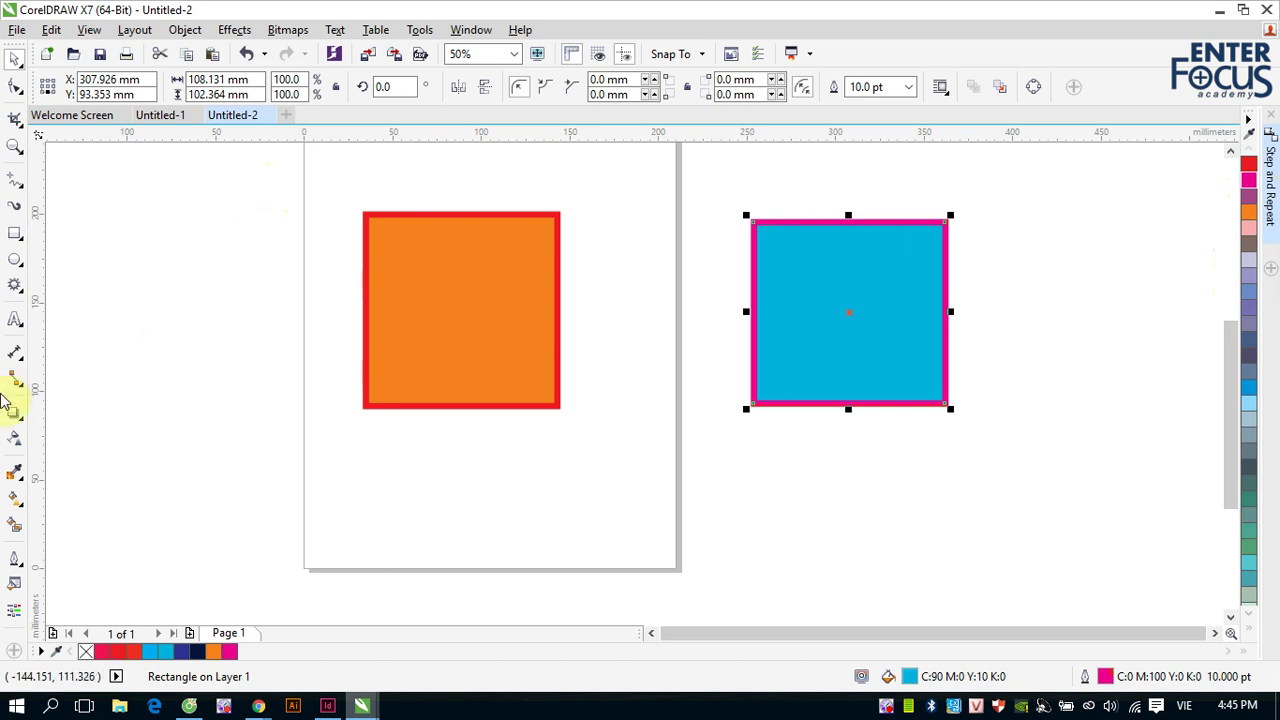
left_click(14, 472)
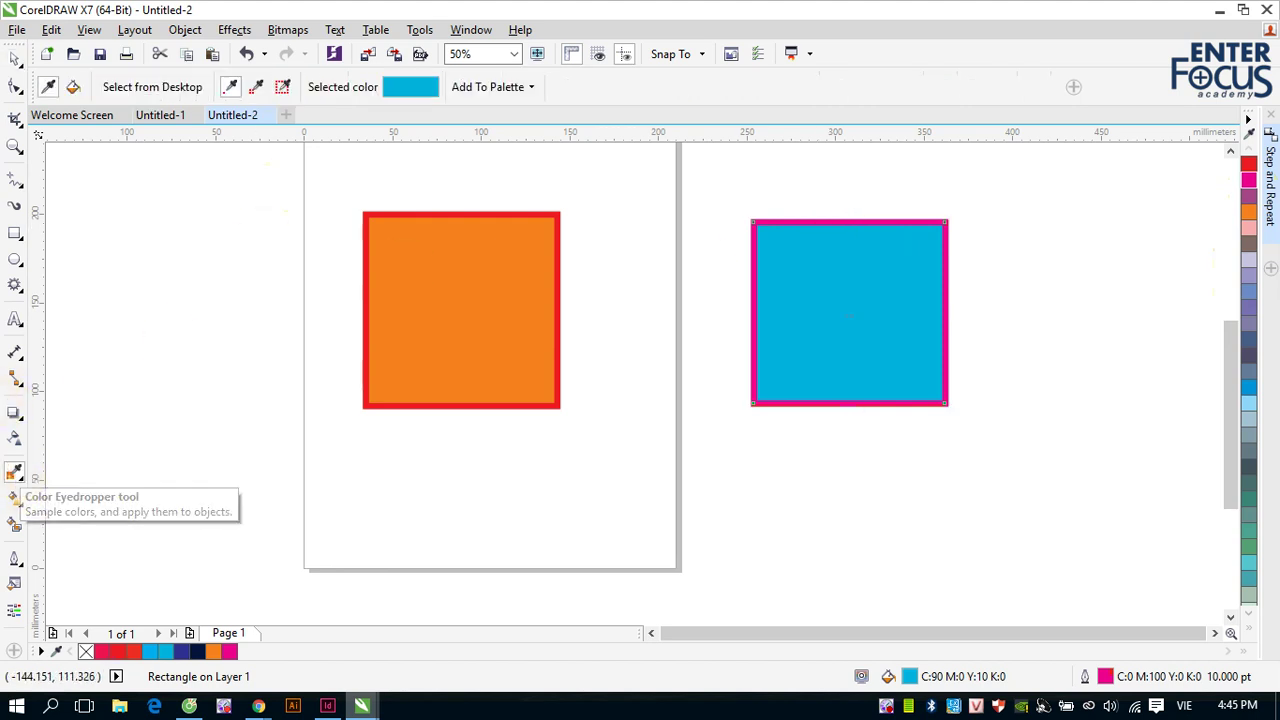
left_click(790, 218)
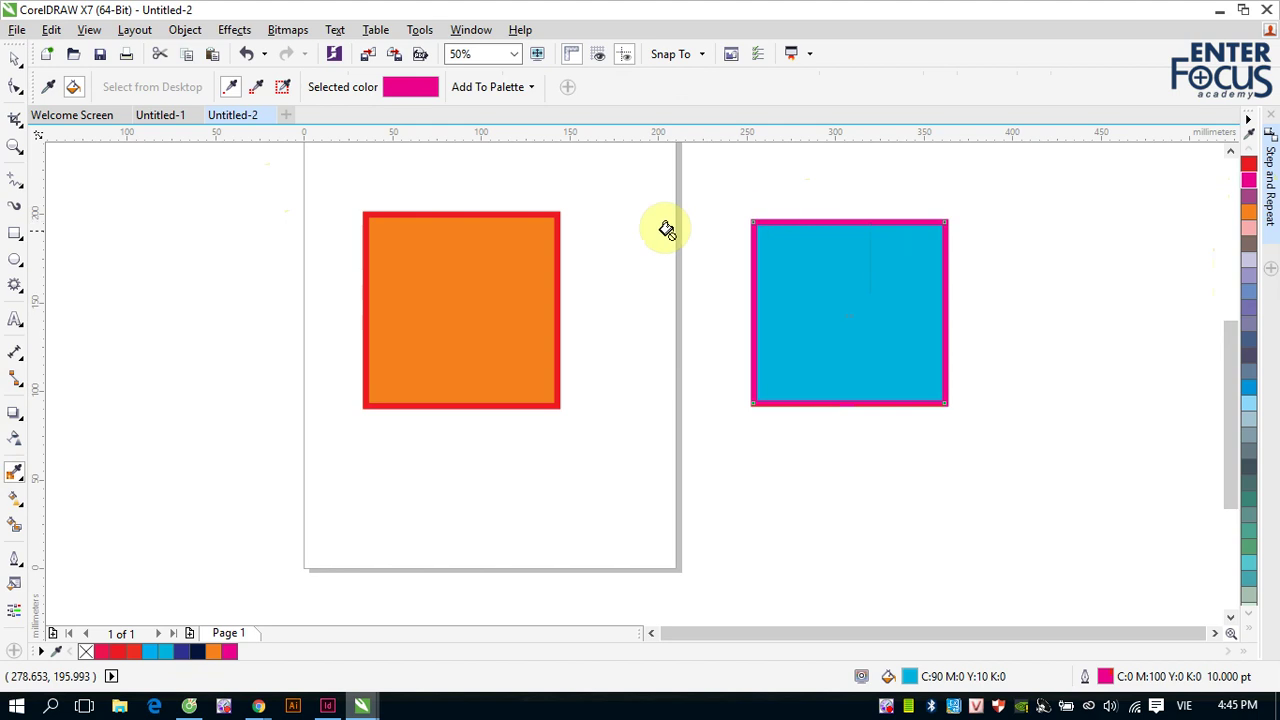
left_click(428, 212)
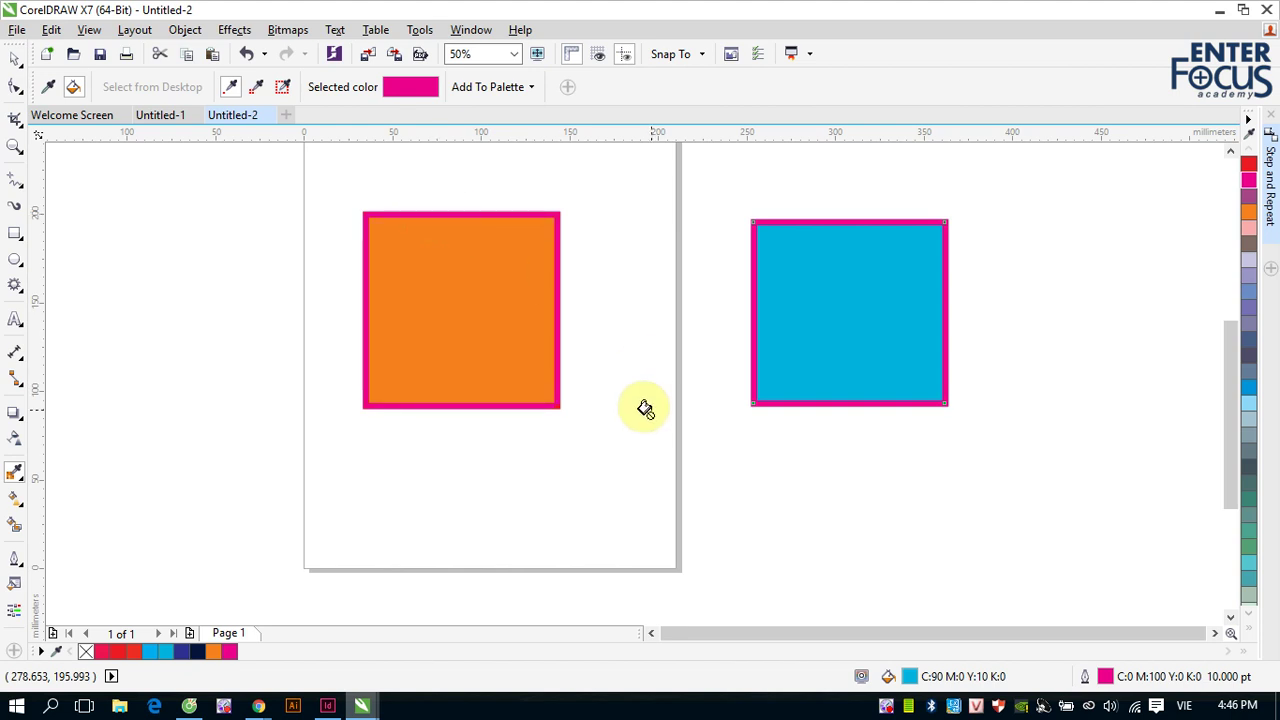
Step: Remove the orange square's outline and copy the blue rectangle's outline onto it by dropping the rectangle there with Copy Outline Here
left_click(15, 58)
left_click(411, 240)
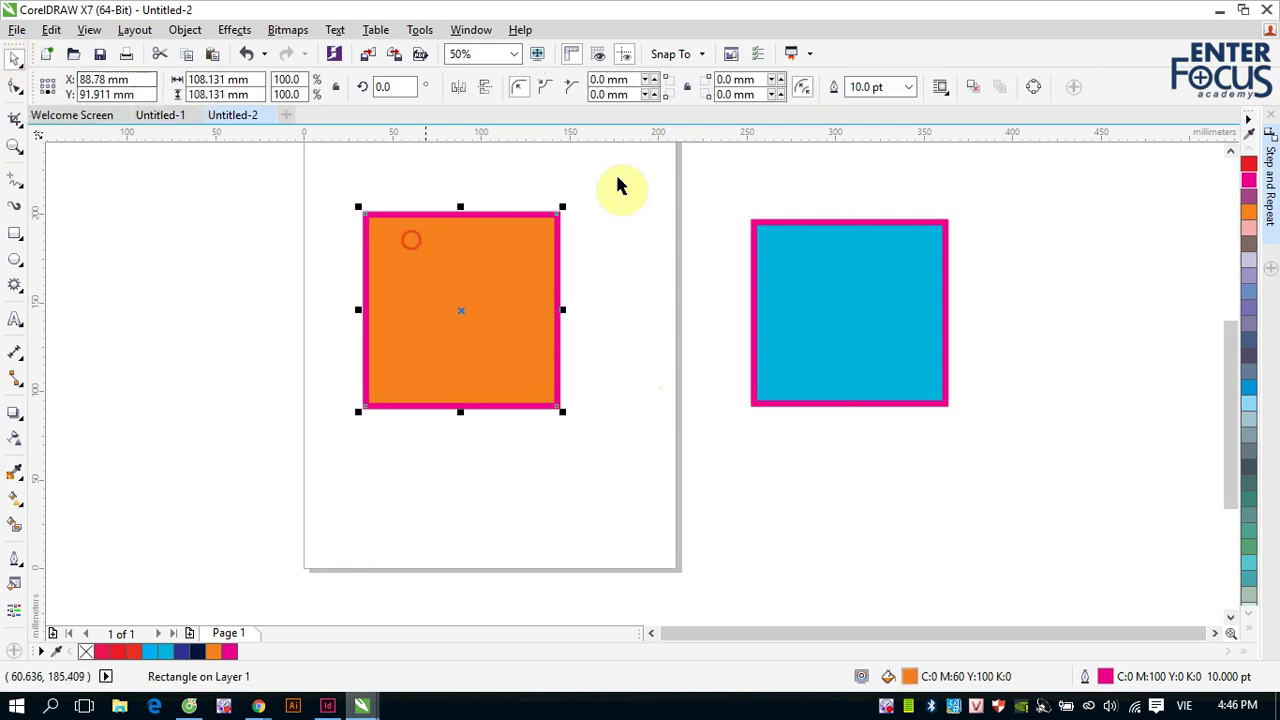
left_click(908, 87)
left_click(880, 108)
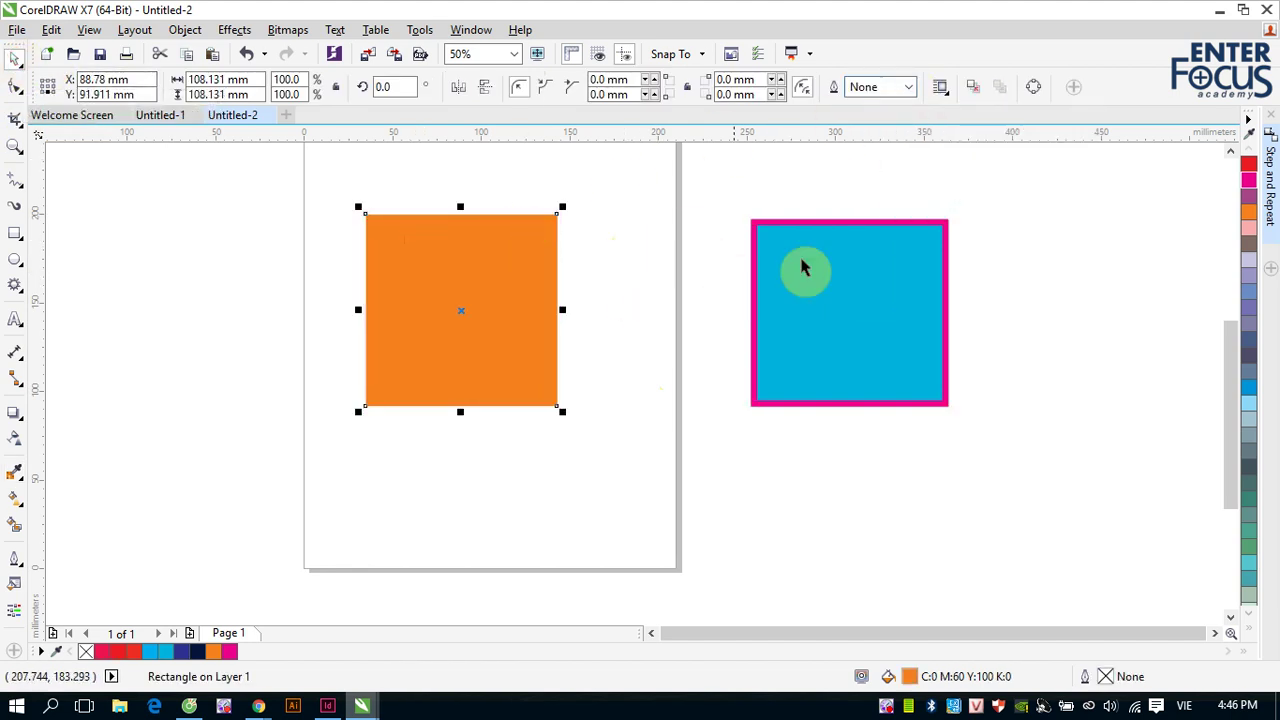
left_click_drag(803, 267, 506, 264)
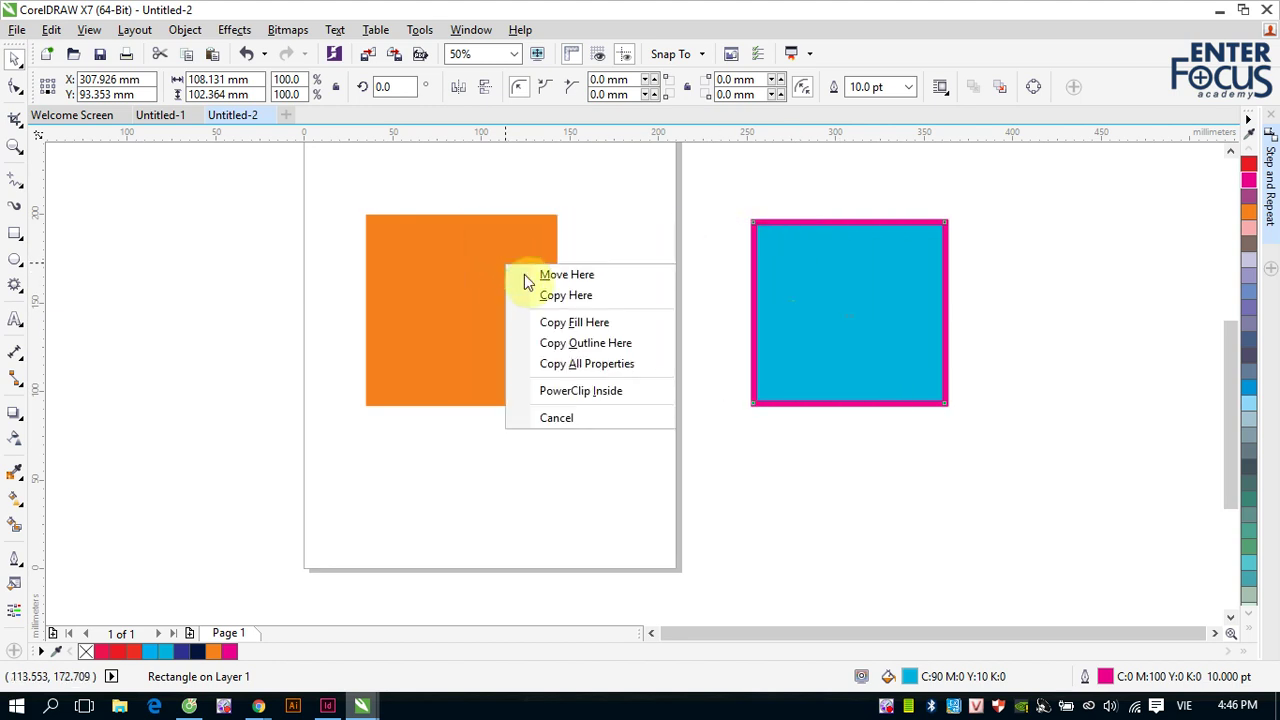
left_click(600, 350)
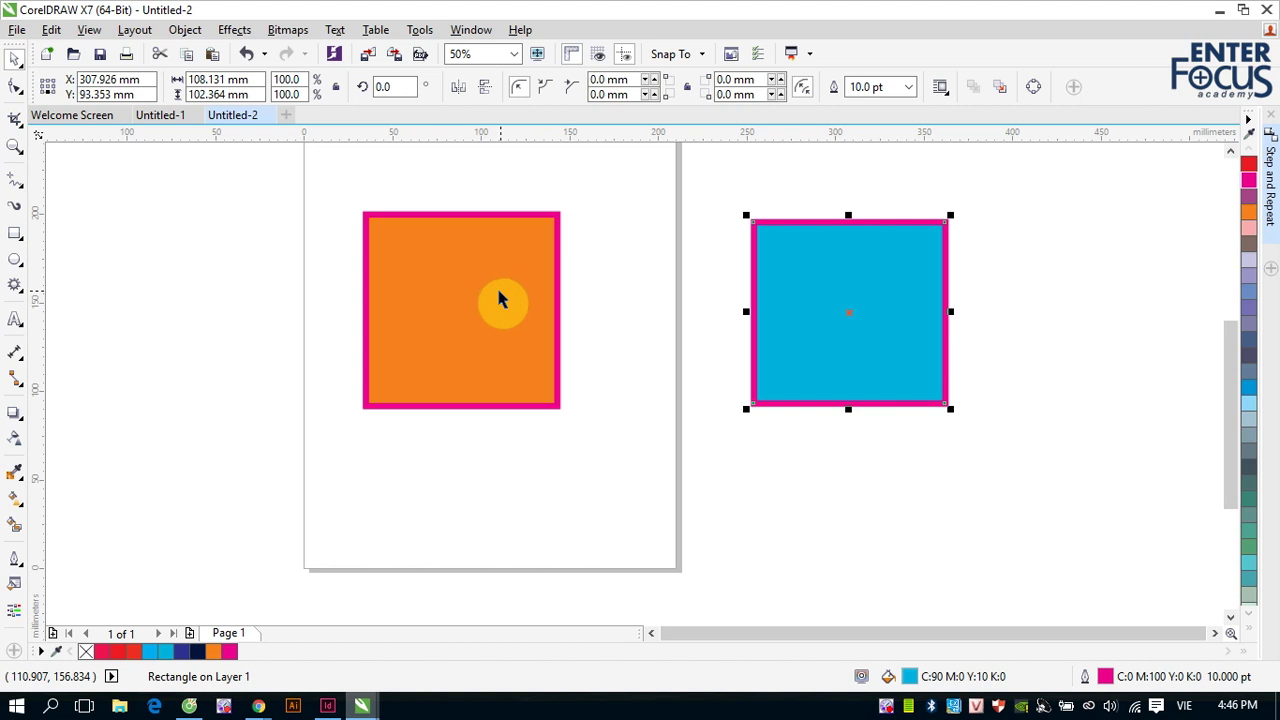
right_click(889, 708)
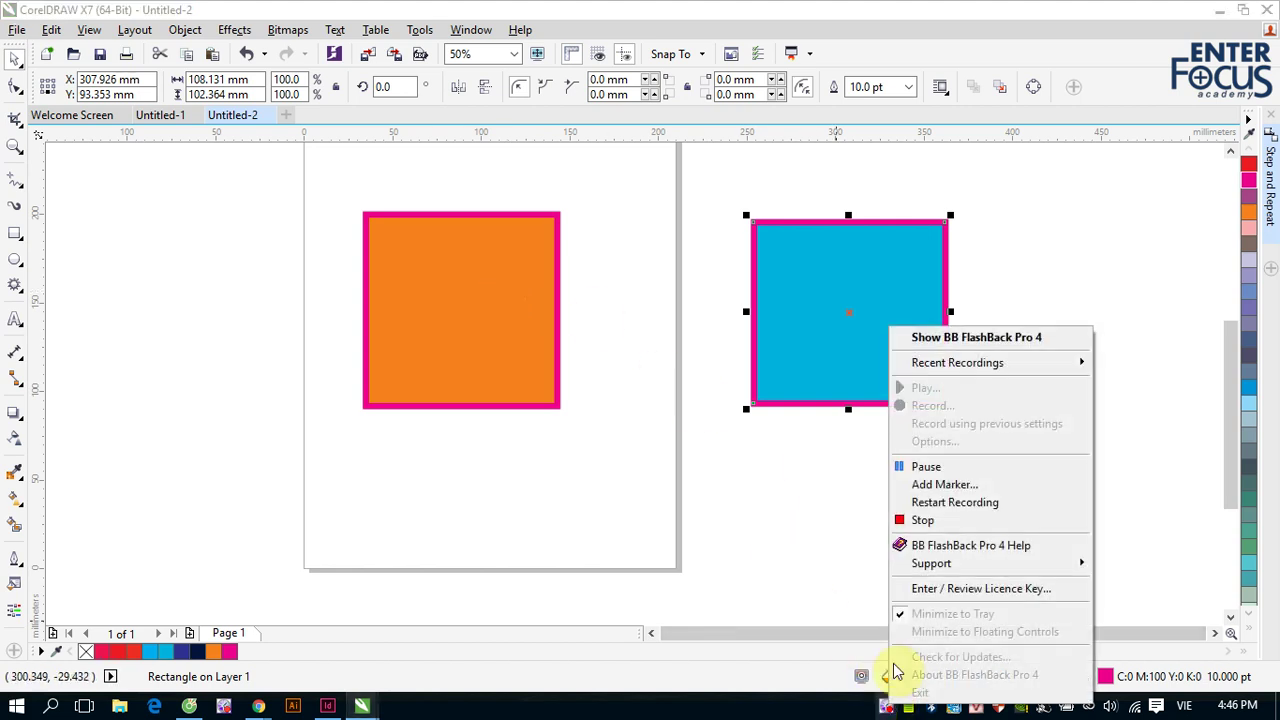